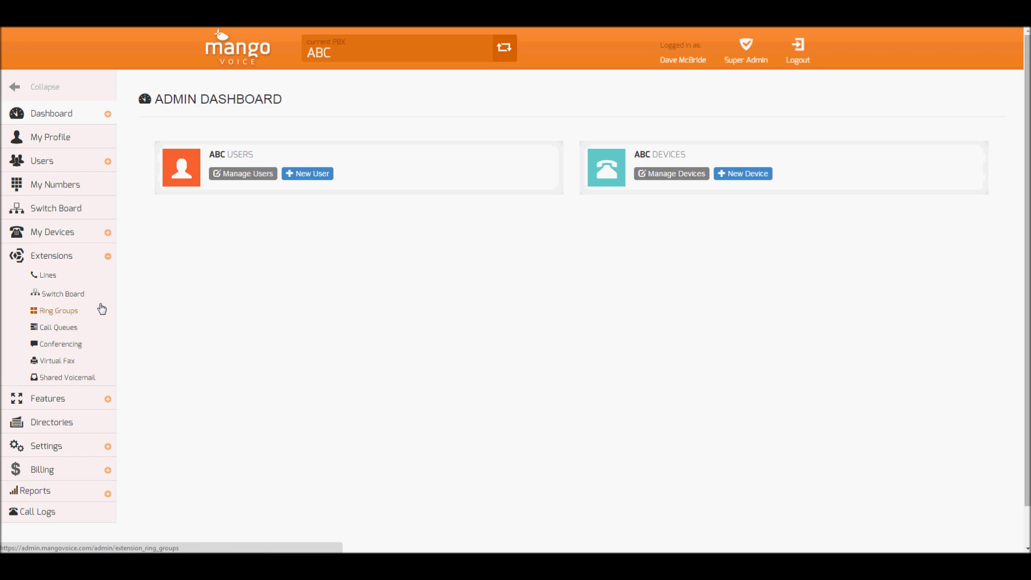
Start a new switch board extension and name it "Sales Switch Board - 1000"
click(55, 296)
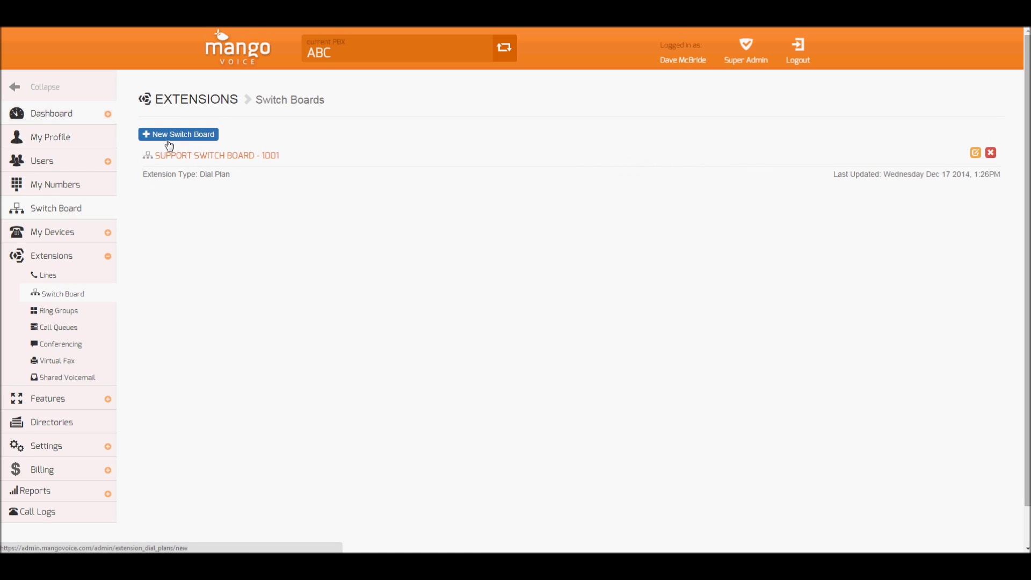
click(169, 135)
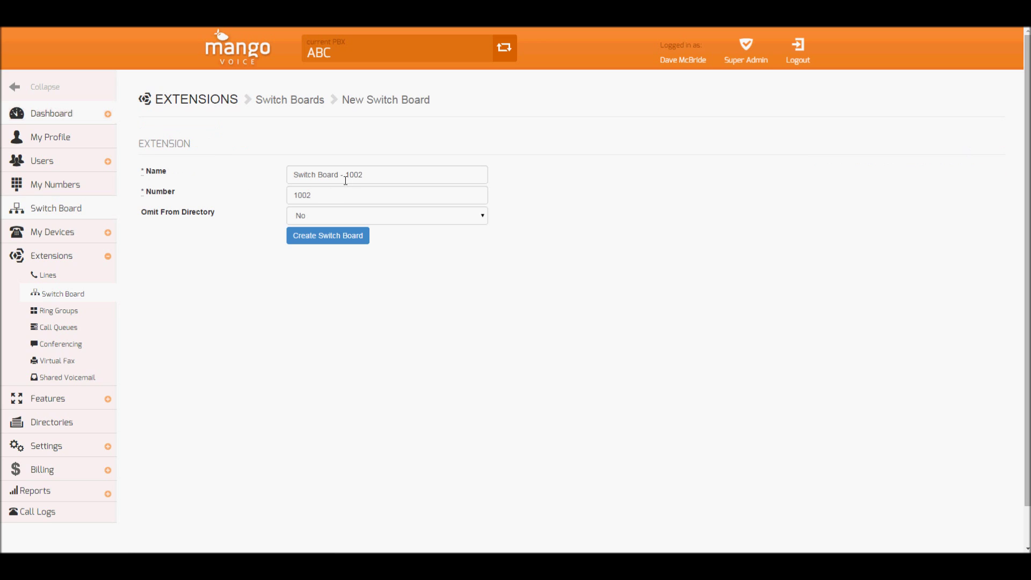
click(298, 176)
text(Sale)
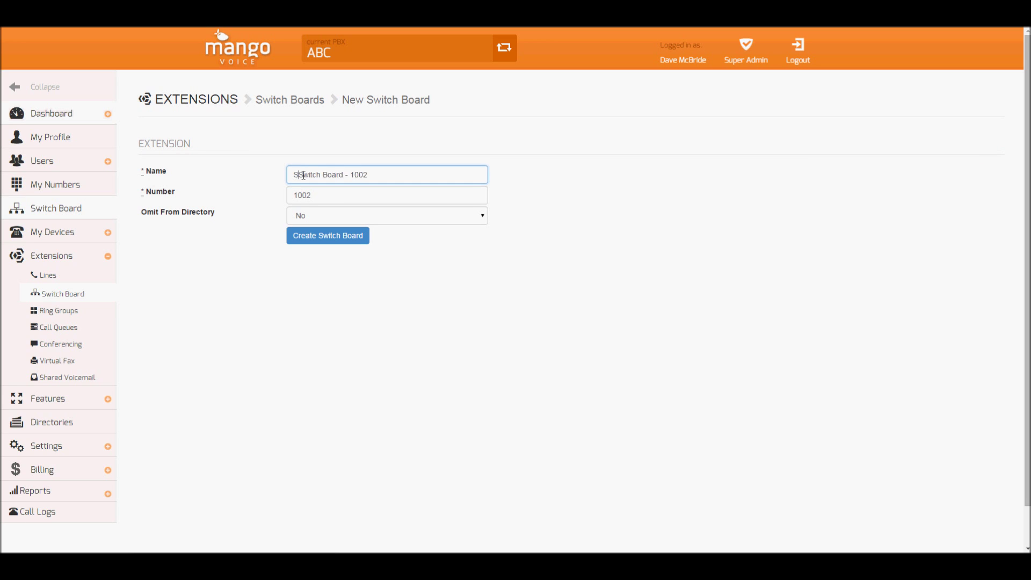
text(s)
click(395, 173)
Set the switch board's number to 1000, omit it from the directory, and create it
click(362, 191)
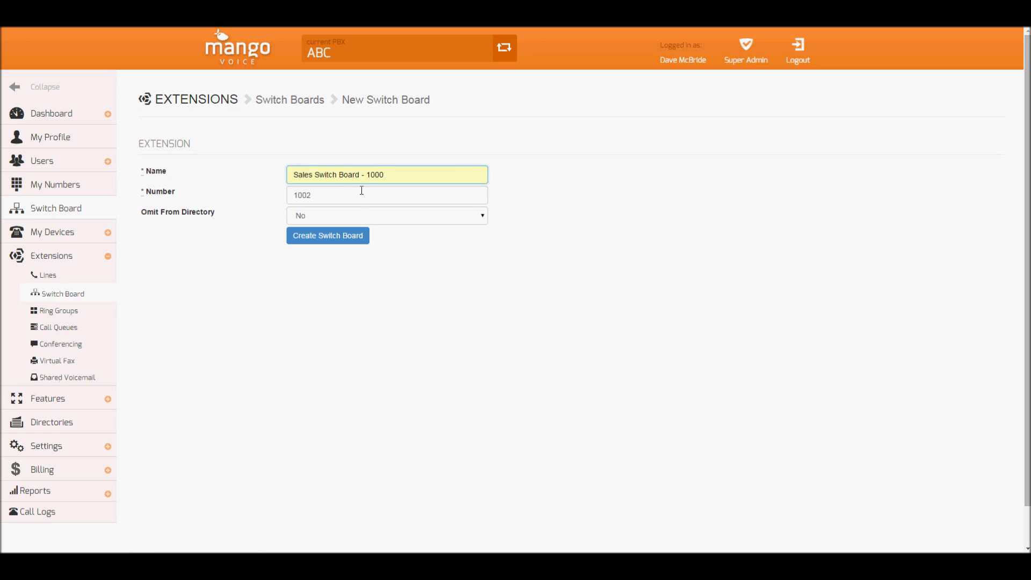
click(327, 189)
key(BackSpace)
text(0)
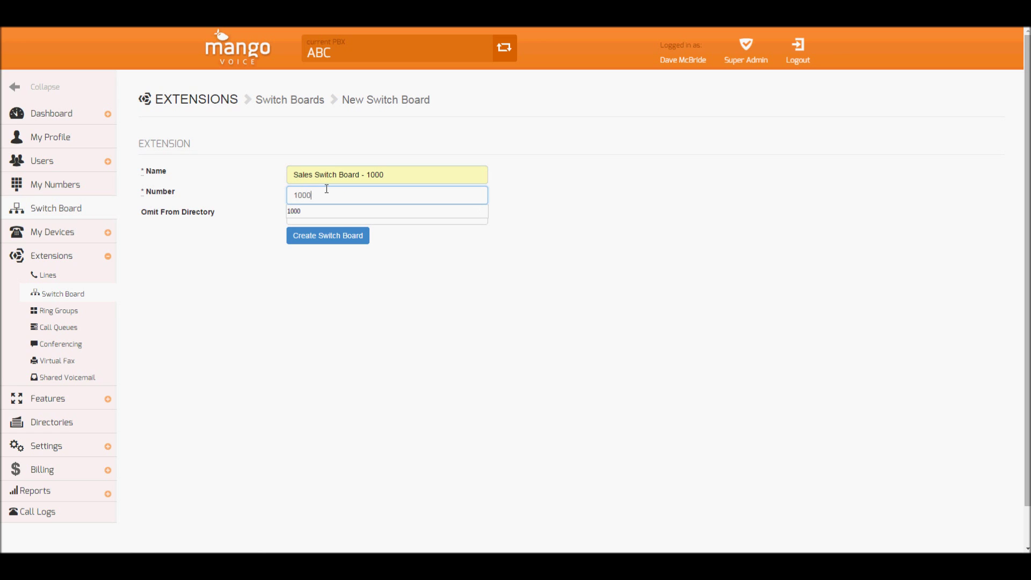
click(238, 189)
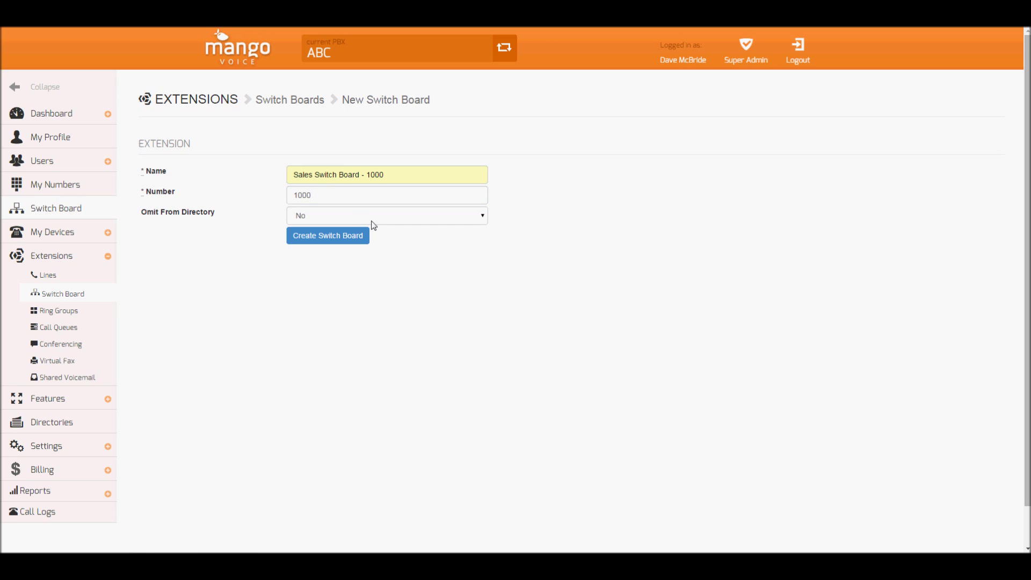
click(343, 215)
click(322, 226)
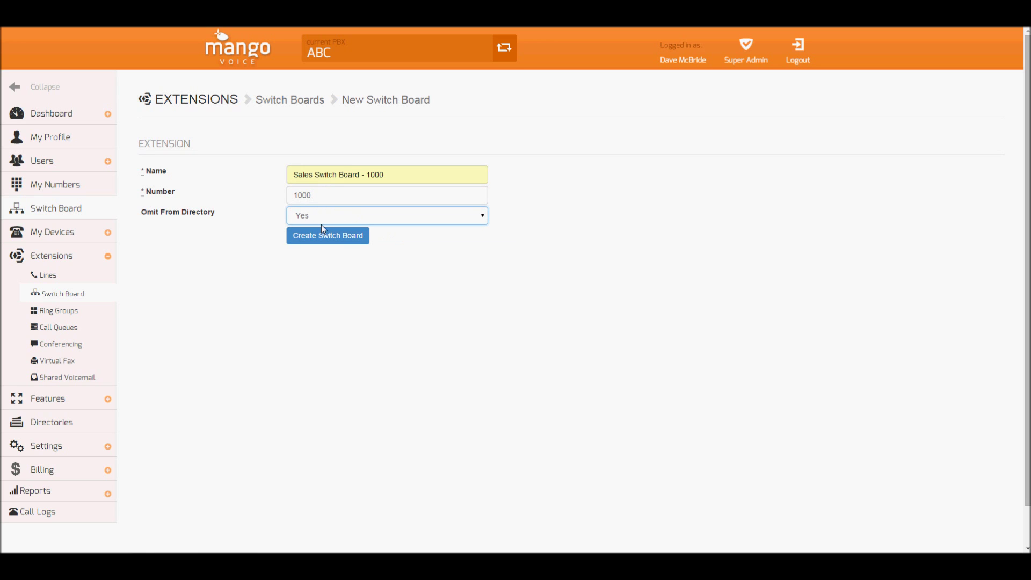
click(334, 238)
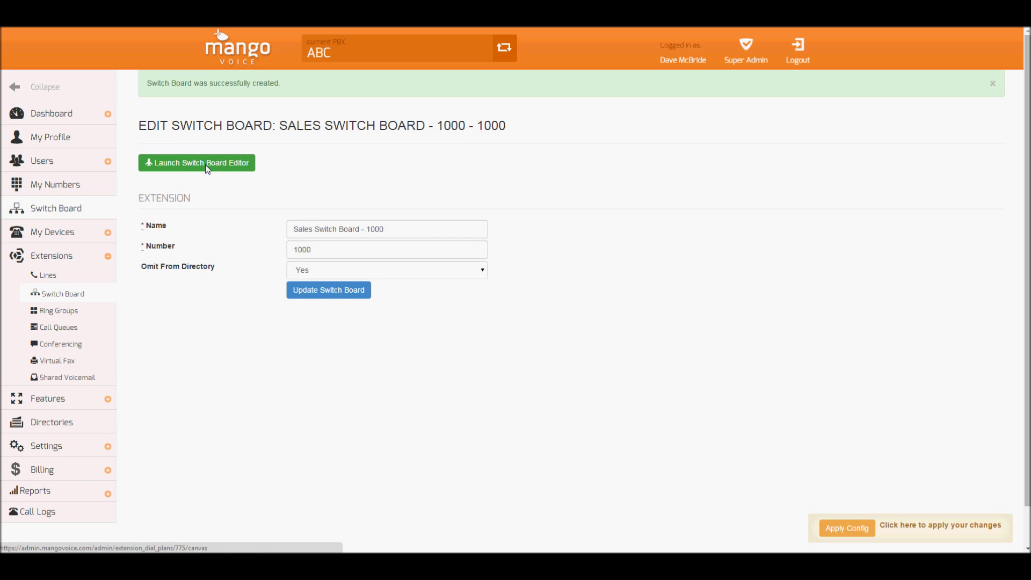
In the Switch Board Editor, add a Transfer and Continue block beside Start and a Transfer block below it
click(207, 168)
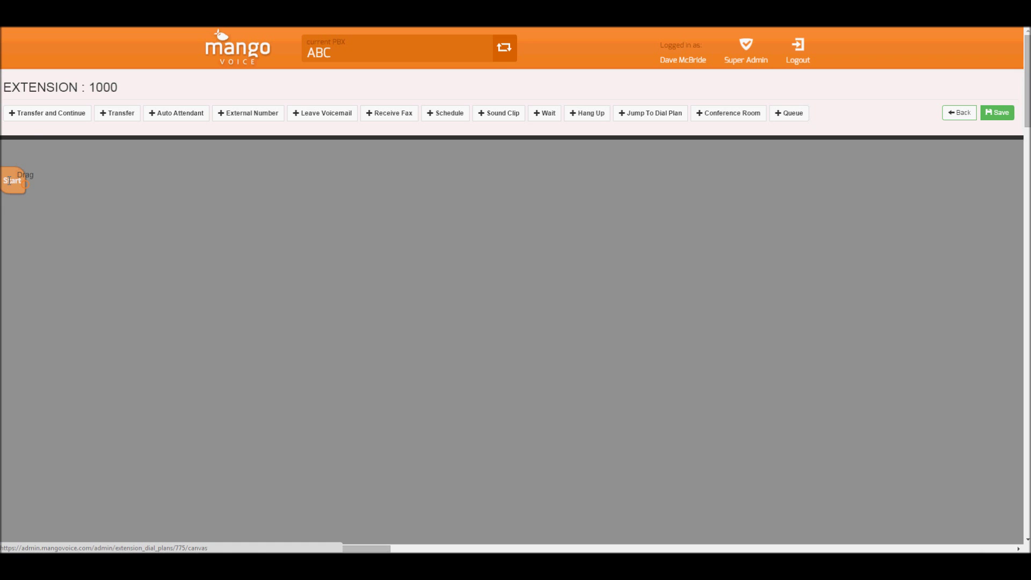
click(46, 113)
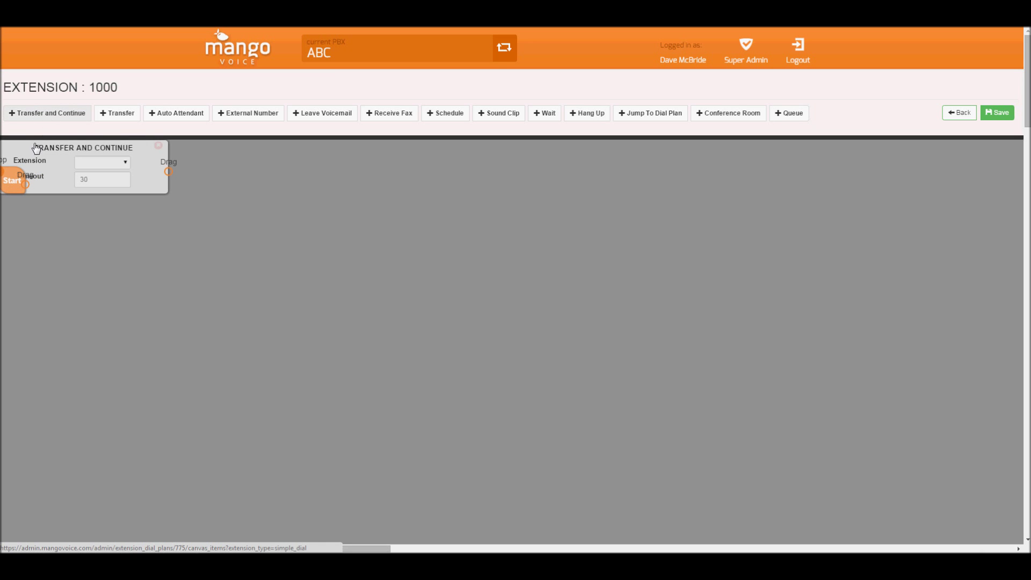
drag(36, 148, 213, 227)
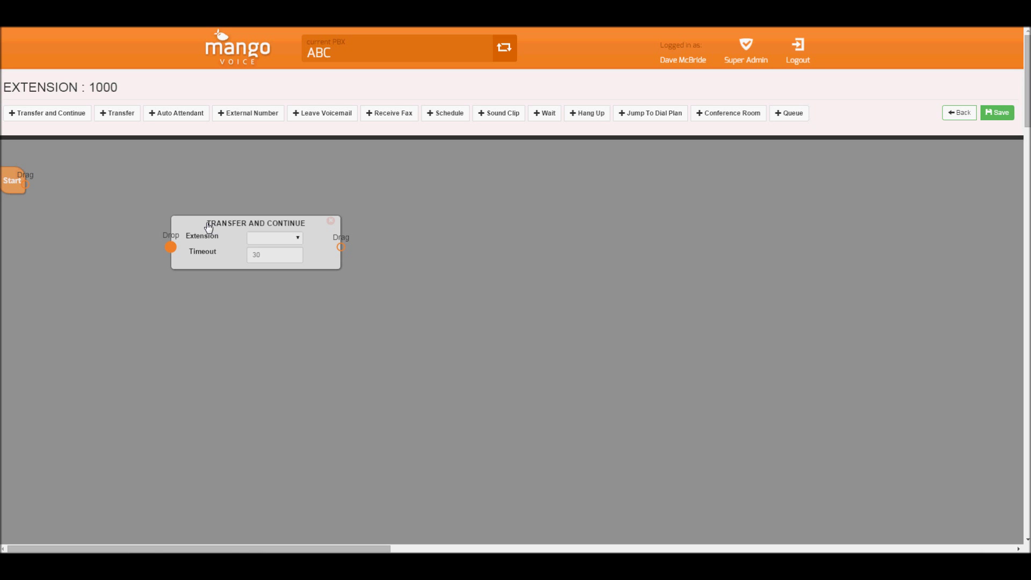
drag(225, 226, 216, 194)
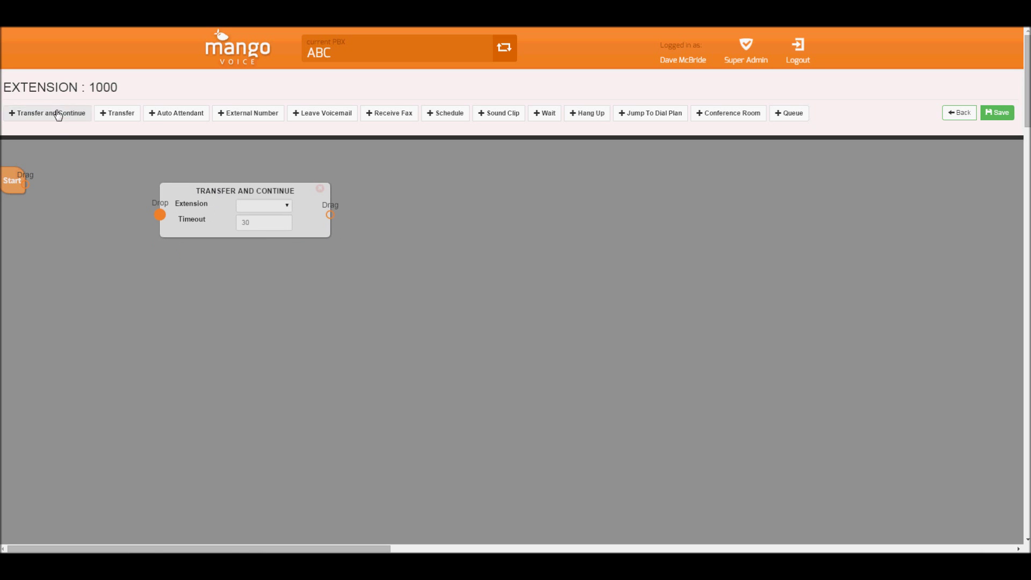
click(117, 113)
drag(65, 156, 246, 289)
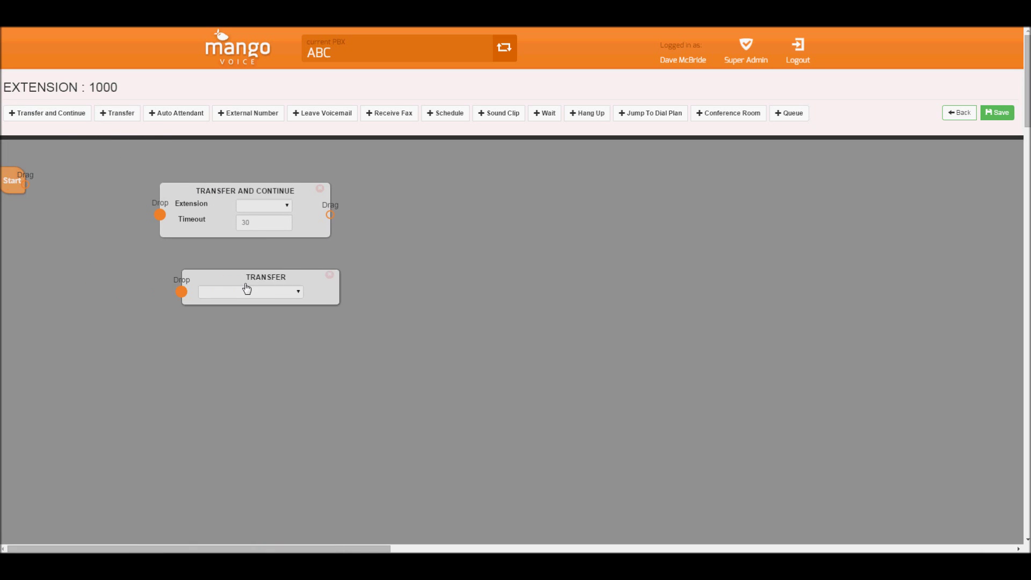
Set the Transfer and Continue block's extension to Sales Ring Group - 200
click(263, 206)
click(265, 237)
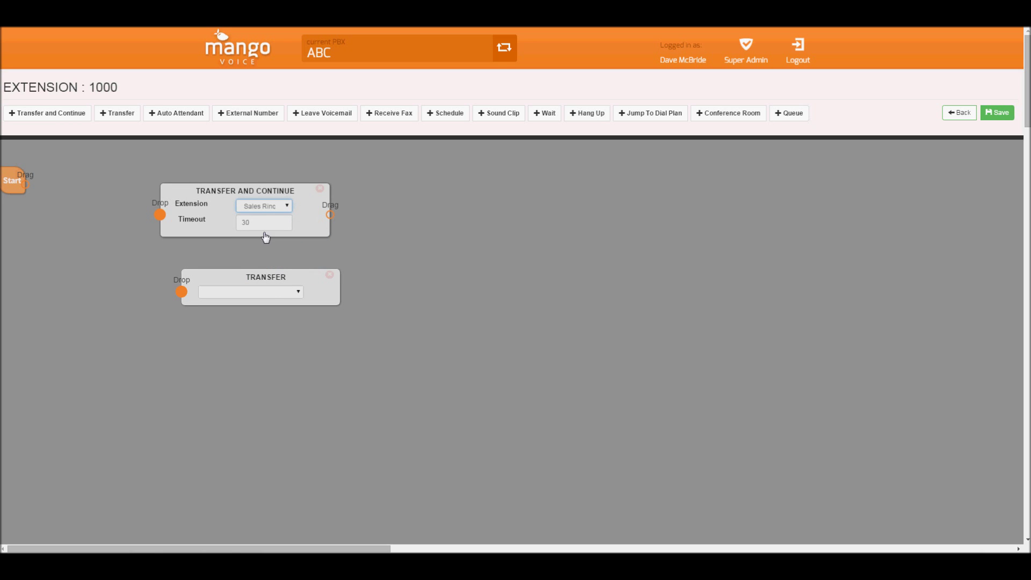
click(281, 208)
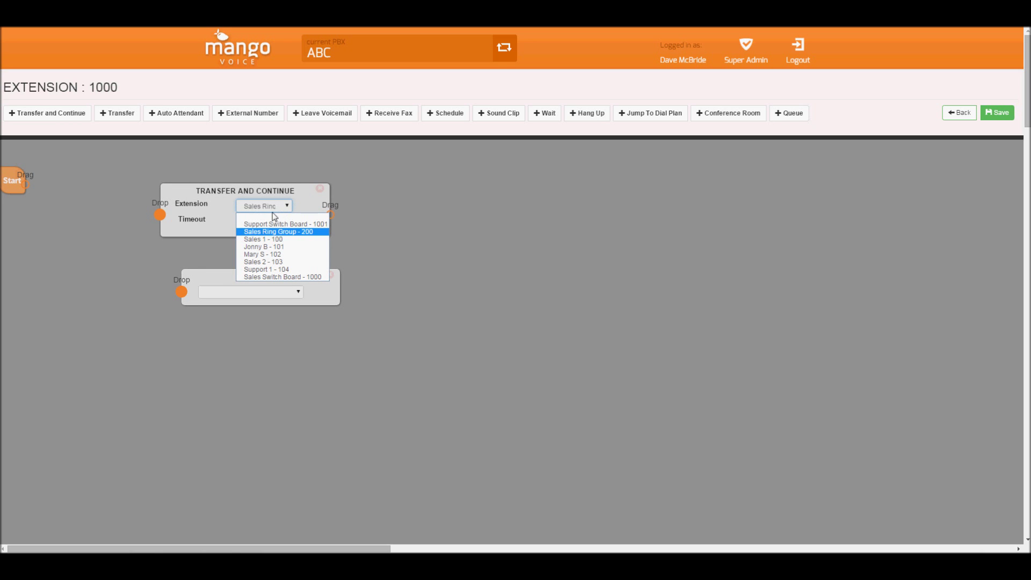
click(266, 209)
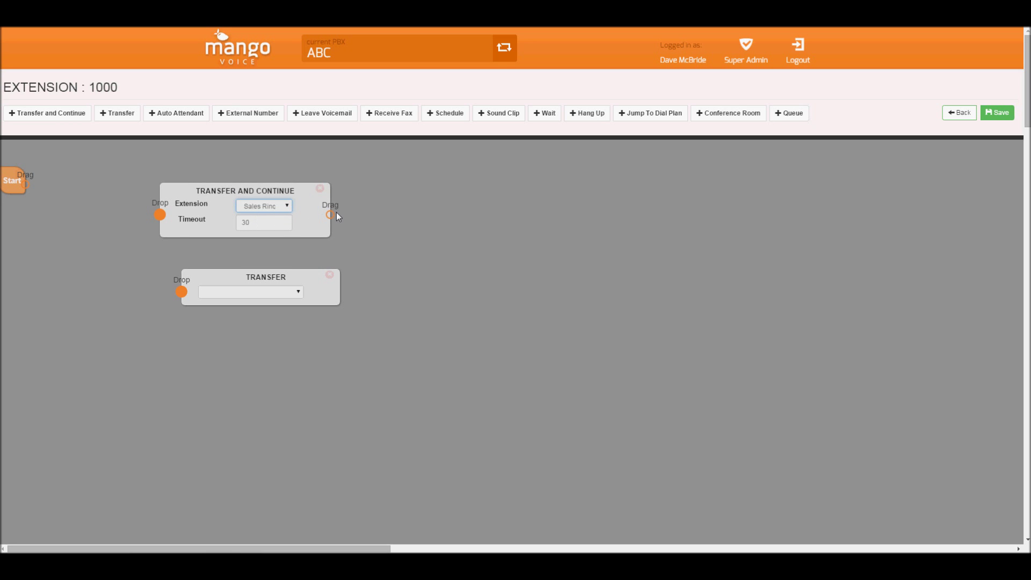
Set the Transfer block's destination to Sales 1 - 100 - 100
click(275, 292)
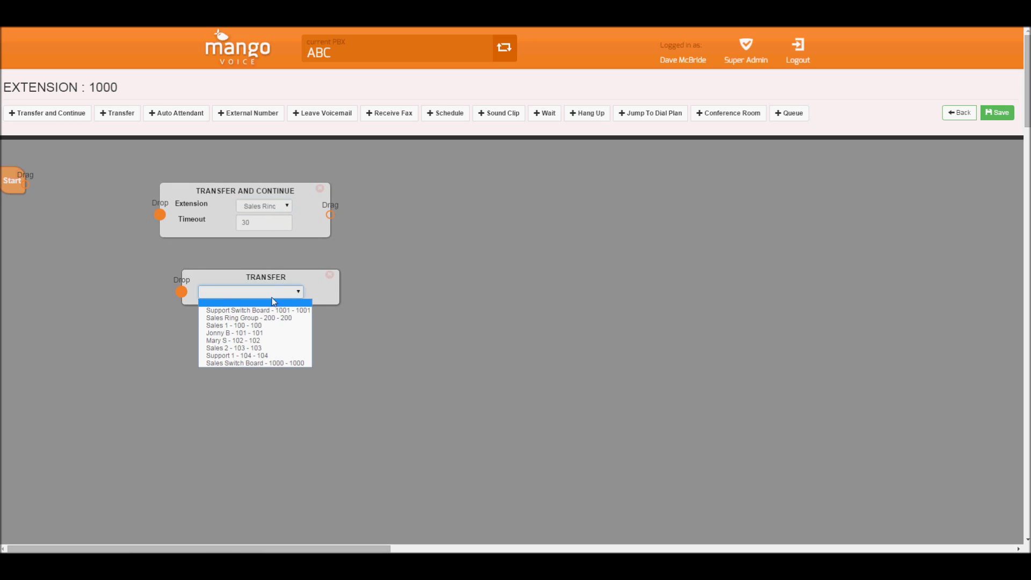
click(258, 318)
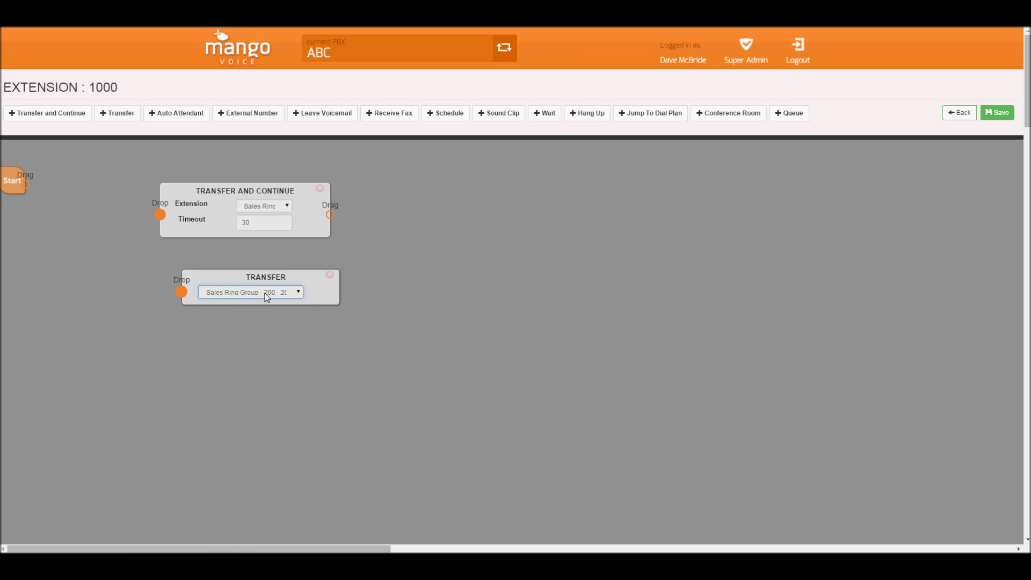
click(267, 293)
click(231, 325)
Move the Transfer and Continue and Transfer blocks closer to Start, with their left edges aligned
drag(287, 281, 220, 275)
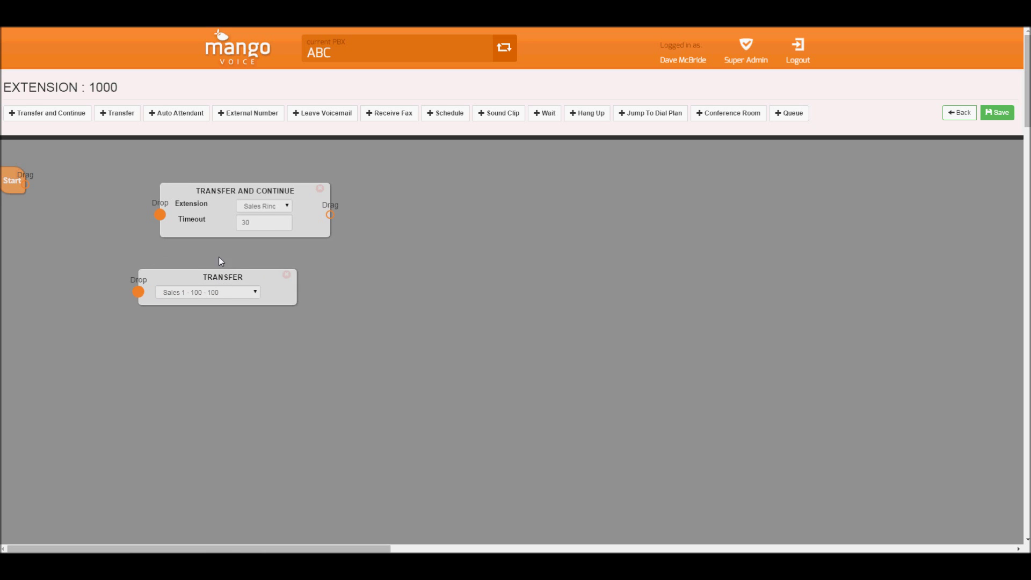
drag(218, 206, 163, 185)
drag(191, 269, 160, 260)
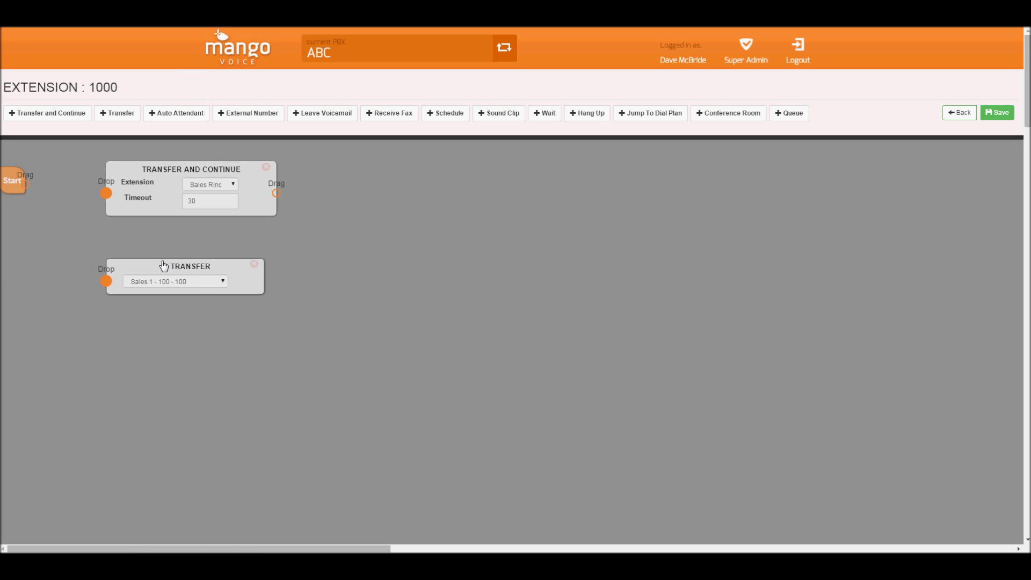
Add an Auto Attendant block to the canvas, placed to the right of the Transfer block
click(181, 117)
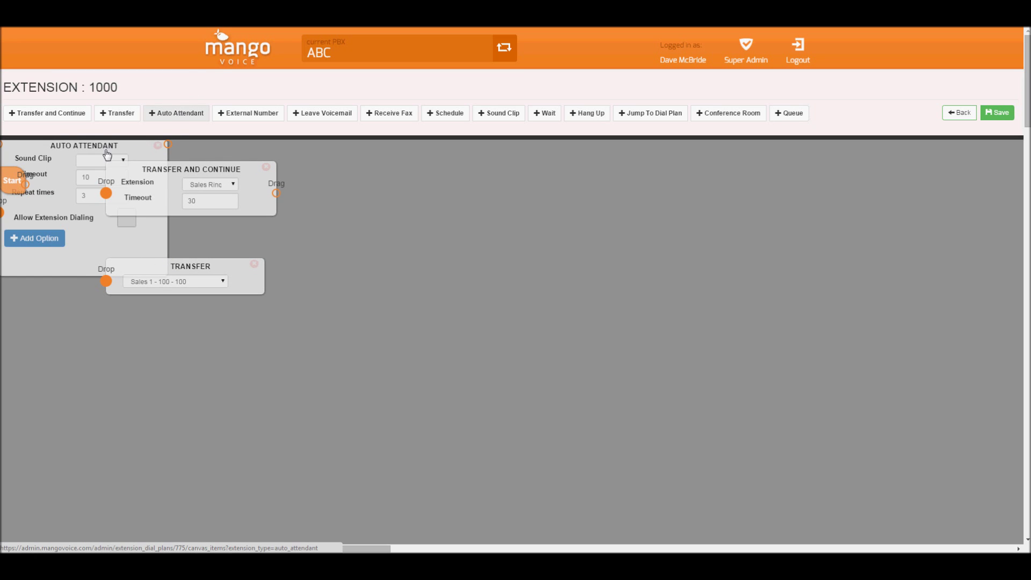
drag(109, 153, 460, 213)
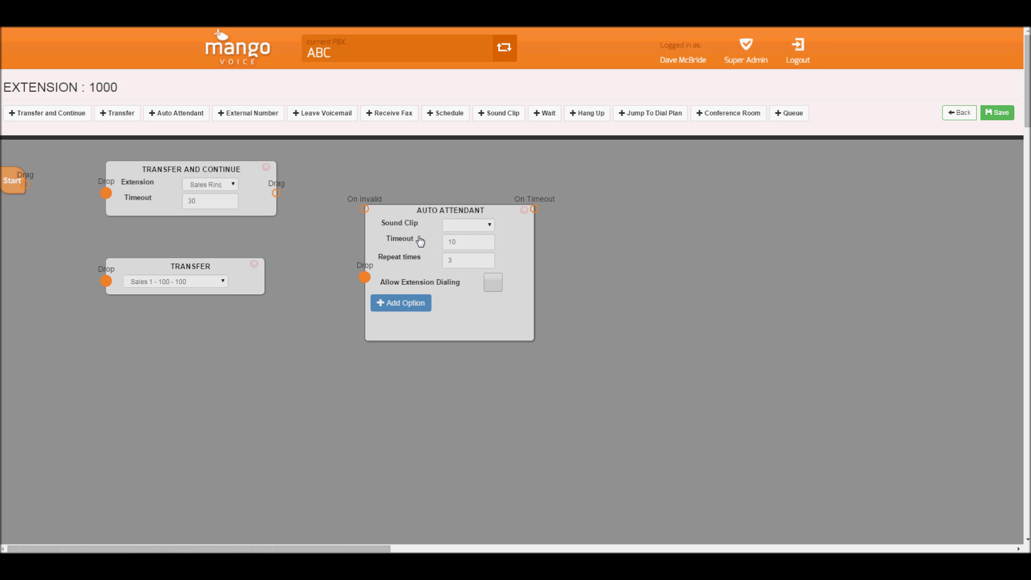
drag(417, 238, 360, 256)
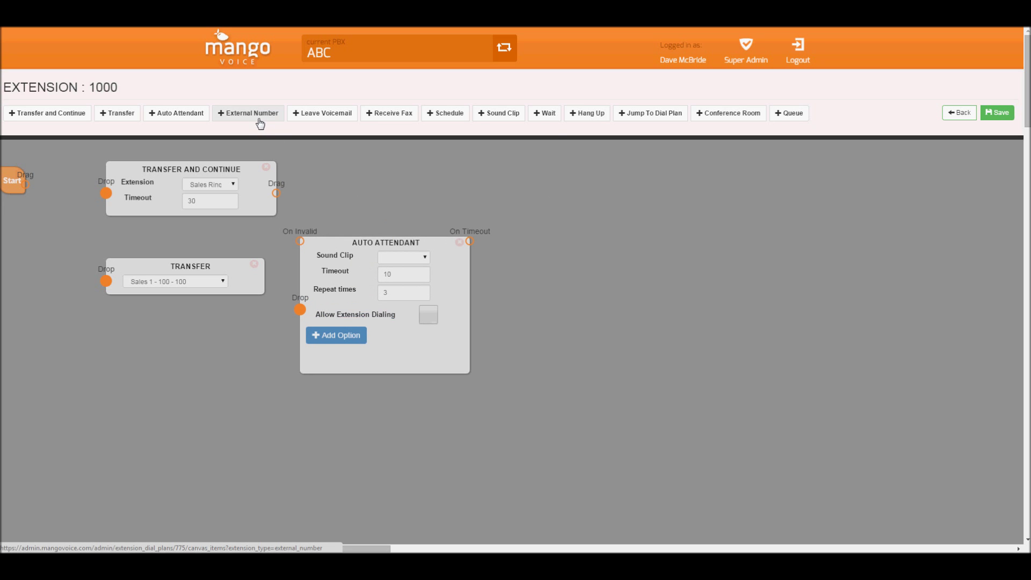
Add an External Number block in the empty canvas area to the right of the Auto Attendant block
click(260, 119)
drag(99, 153, 732, 209)
click(746, 218)
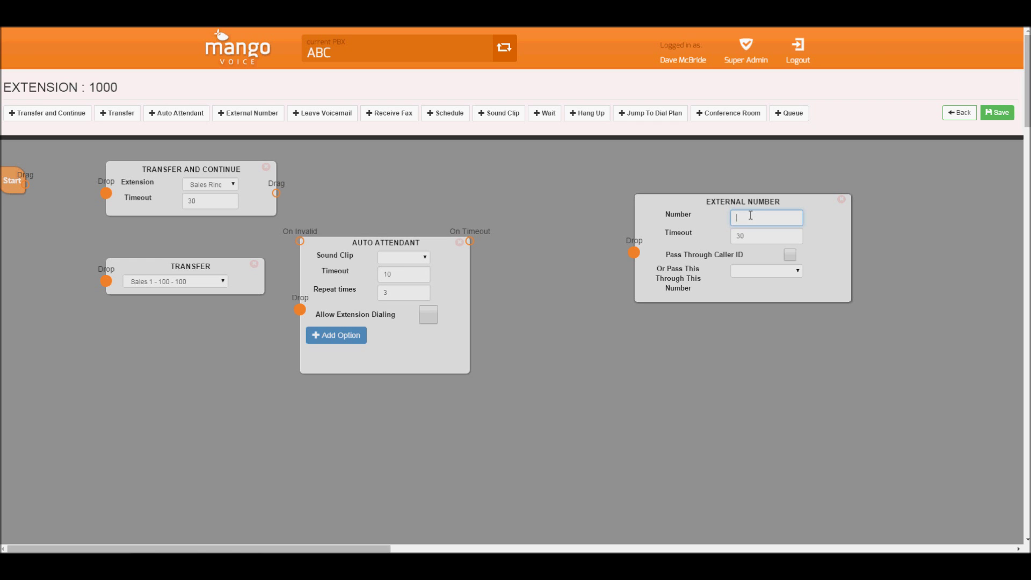
click(767, 237)
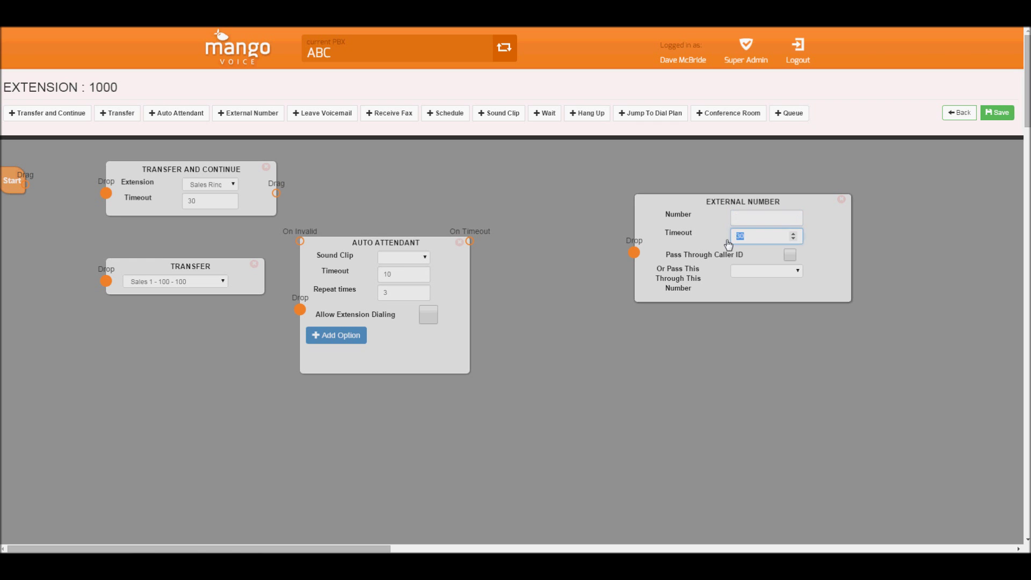
click(692, 246)
Choose the first listed company number as the External Number block's pass-through number, and place the block below Auto Attendant
click(790, 255)
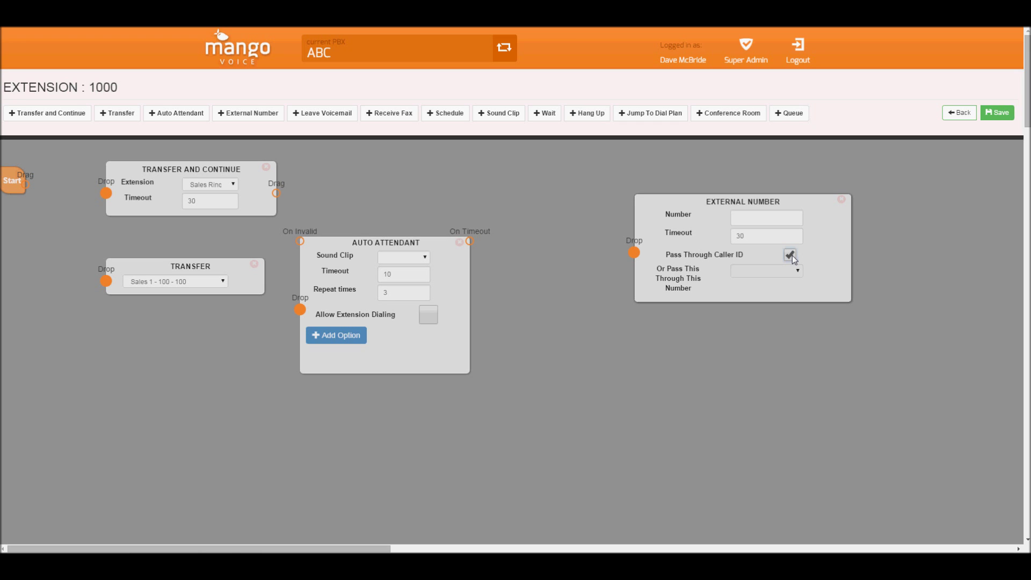
click(790, 255)
click(783, 270)
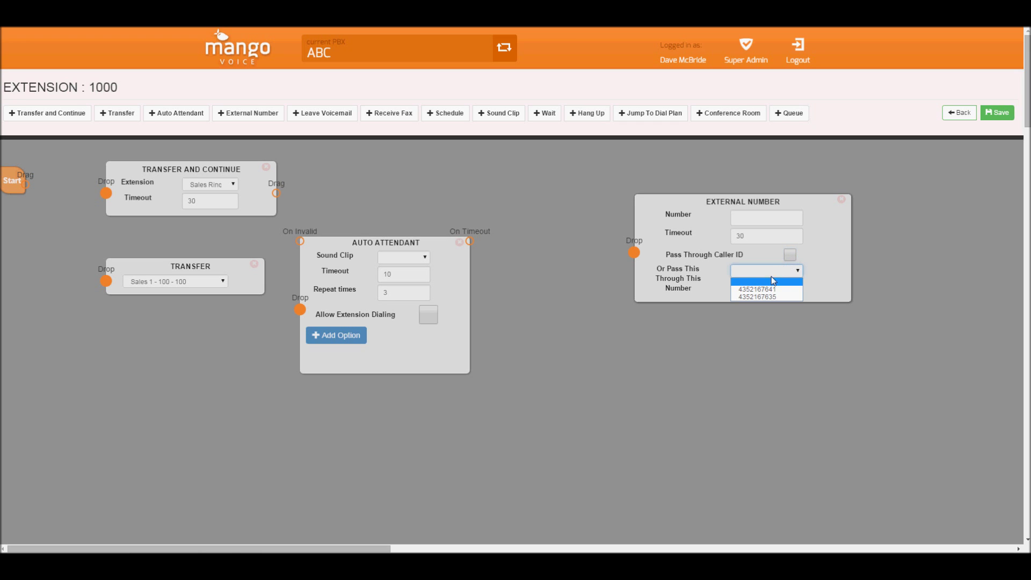
click(771, 289)
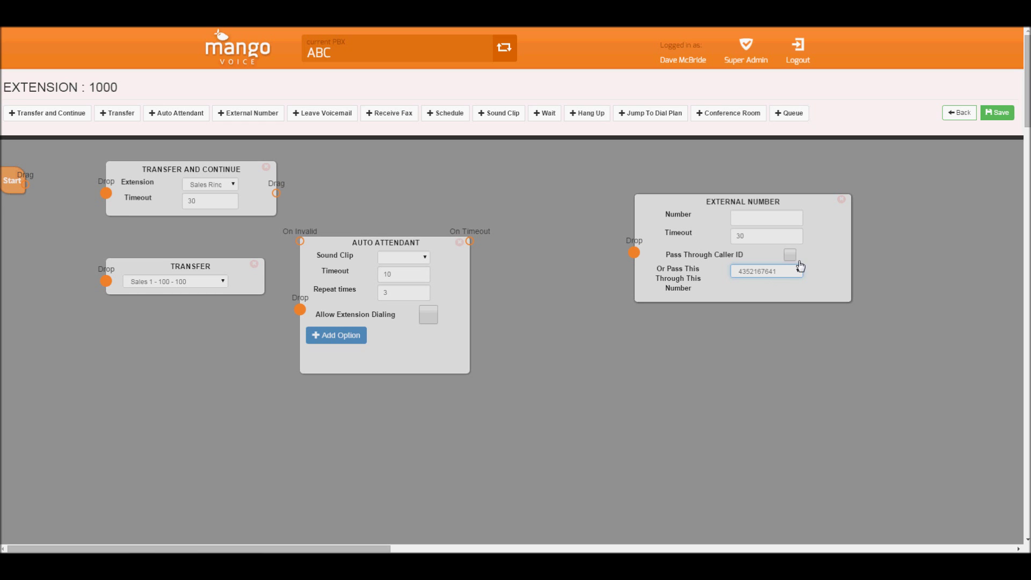
drag(706, 197, 362, 400)
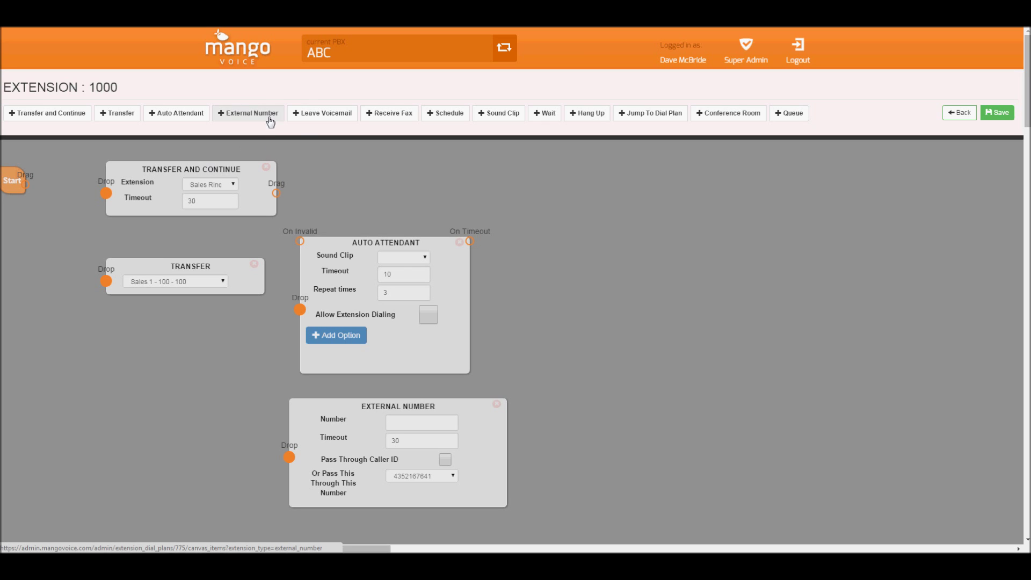
Add a Leave Voicemail block to the right of the other blocks, with extension Sales 1 - 100 and message type Unavailable-2
click(311, 121)
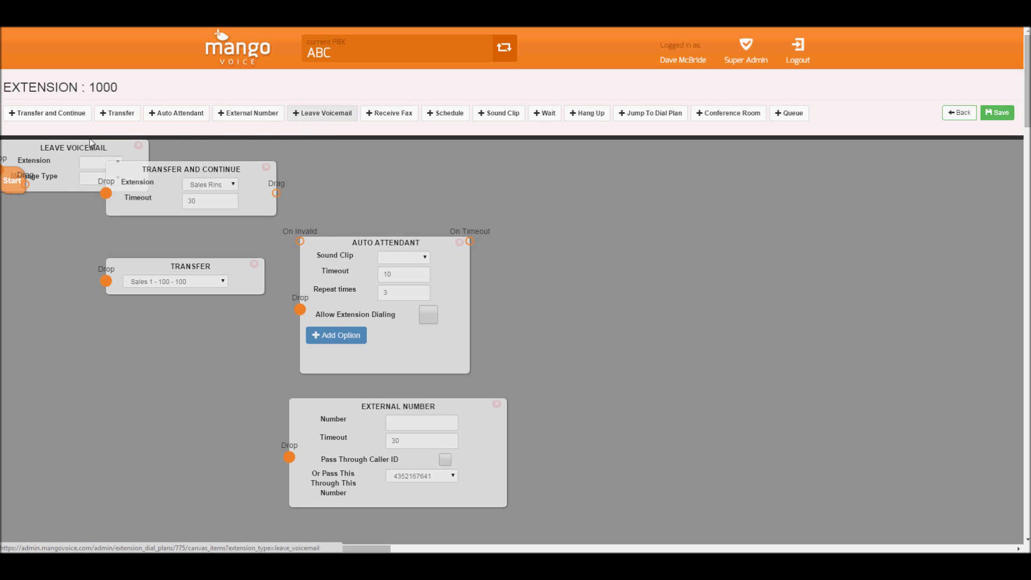
drag(90, 142, 748, 175)
click(752, 193)
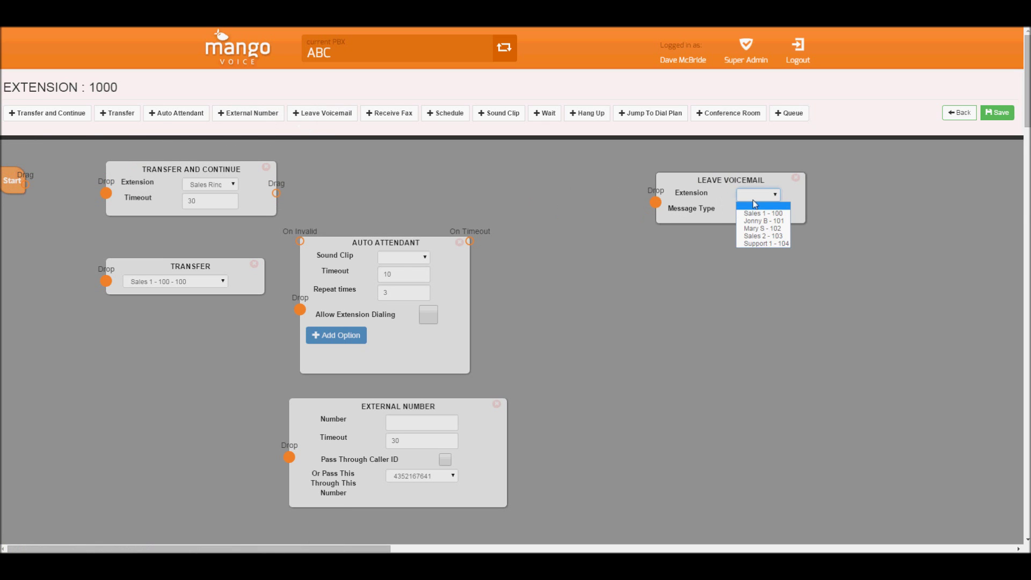
click(754, 213)
click(754, 211)
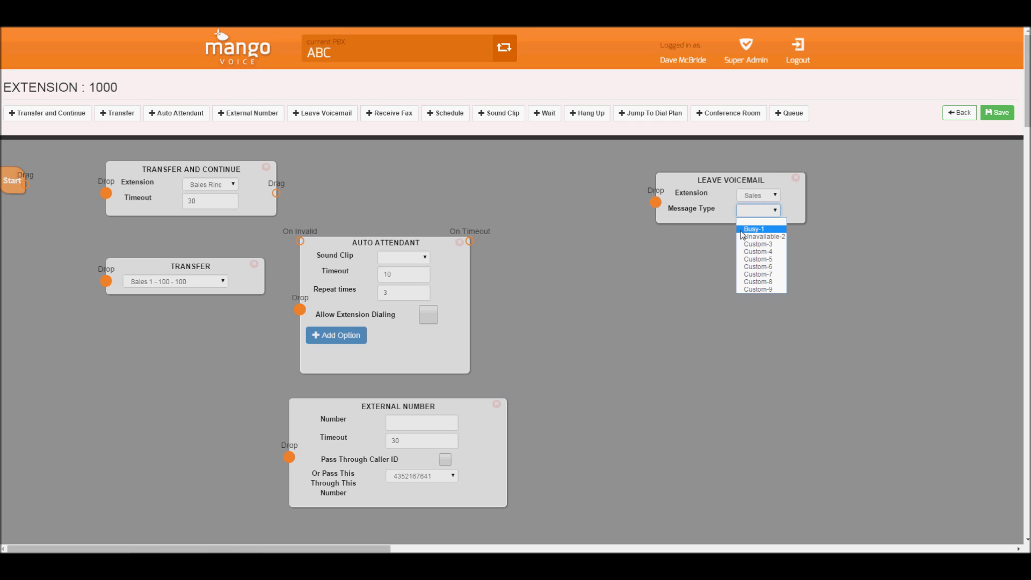
click(751, 235)
Change the Leave Voicemail block's message type to Busy-1, keeping Sales 1 - 100 as its extension
click(758, 195)
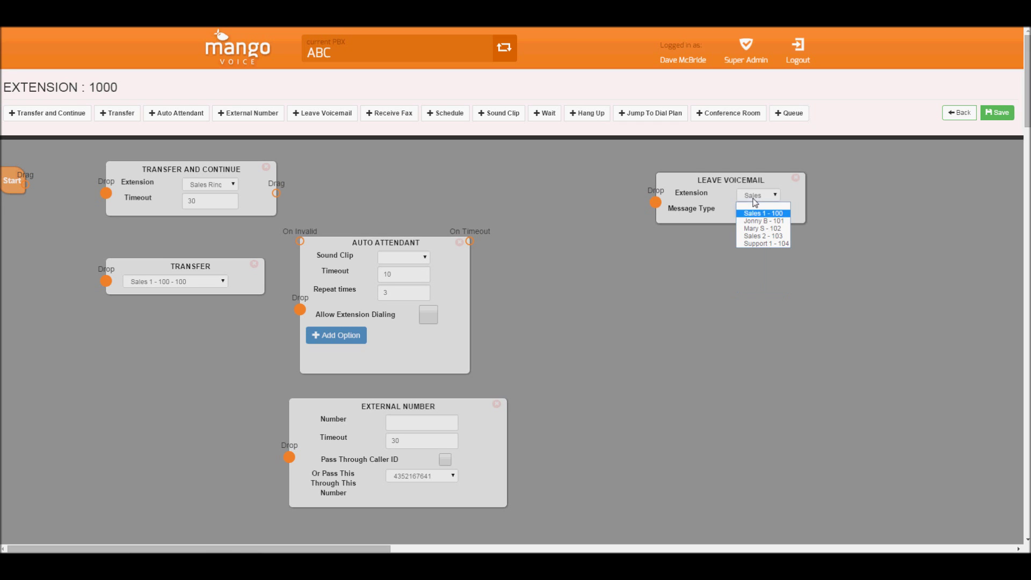
click(758, 216)
click(758, 215)
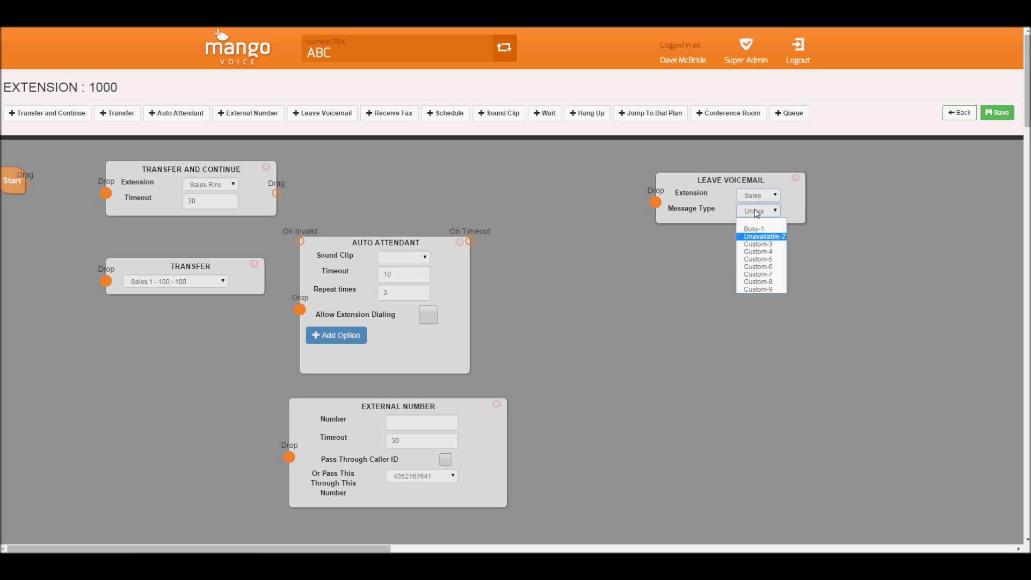
click(755, 230)
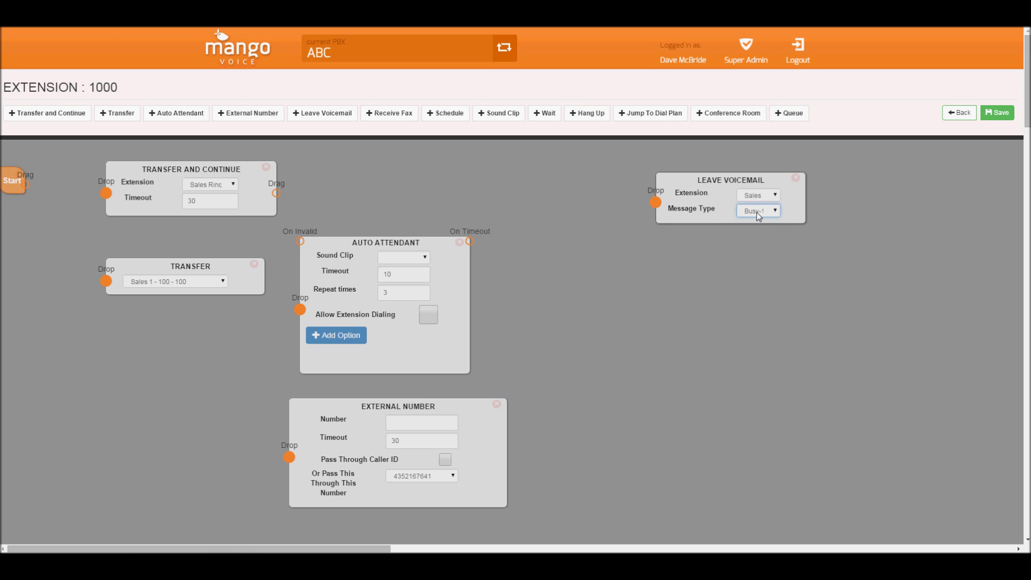
Set the Leave Voicemail block's message type to Unavailable-2 and place the block beside Auto Attendant
click(762, 214)
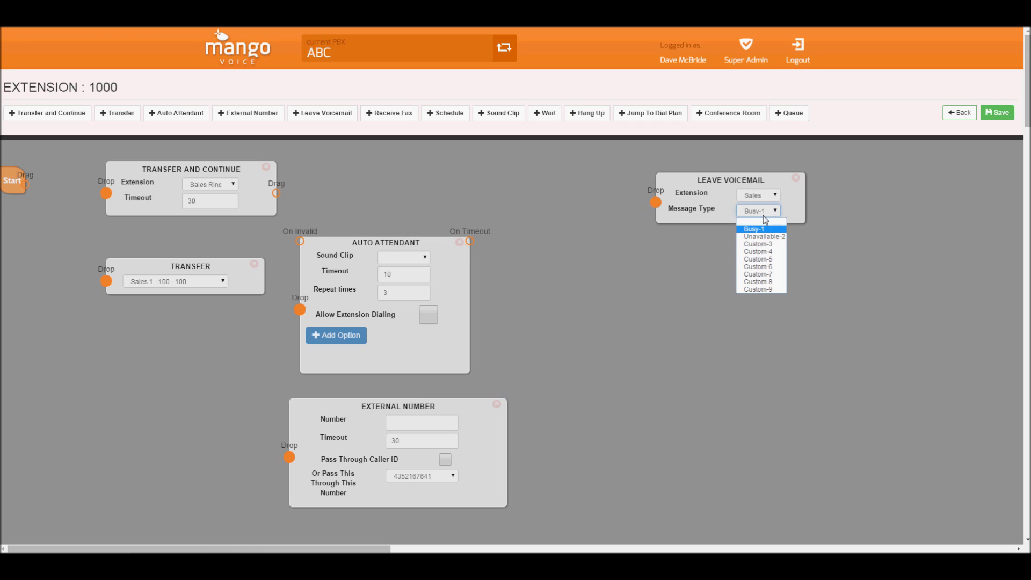
click(762, 237)
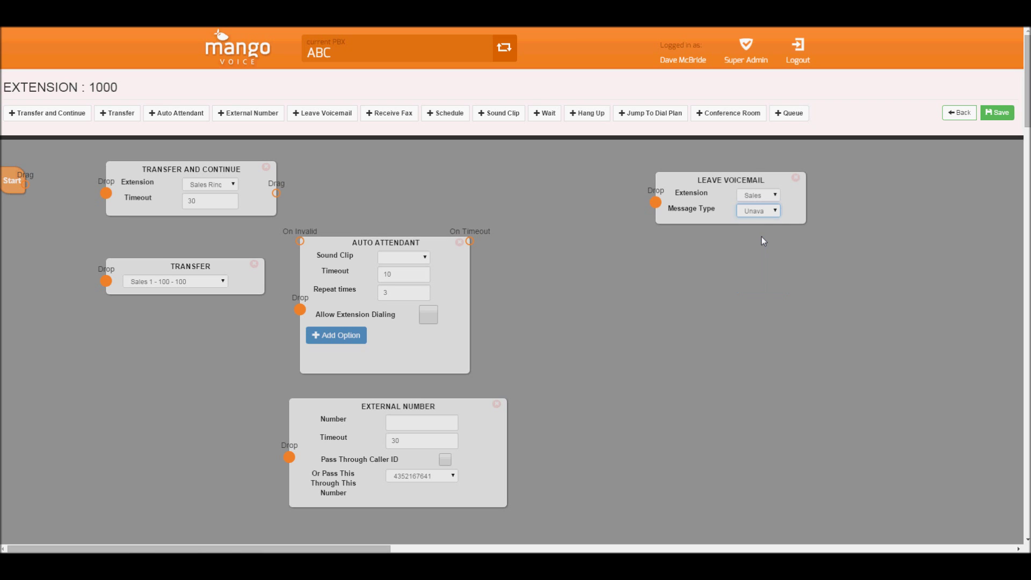
click(770, 215)
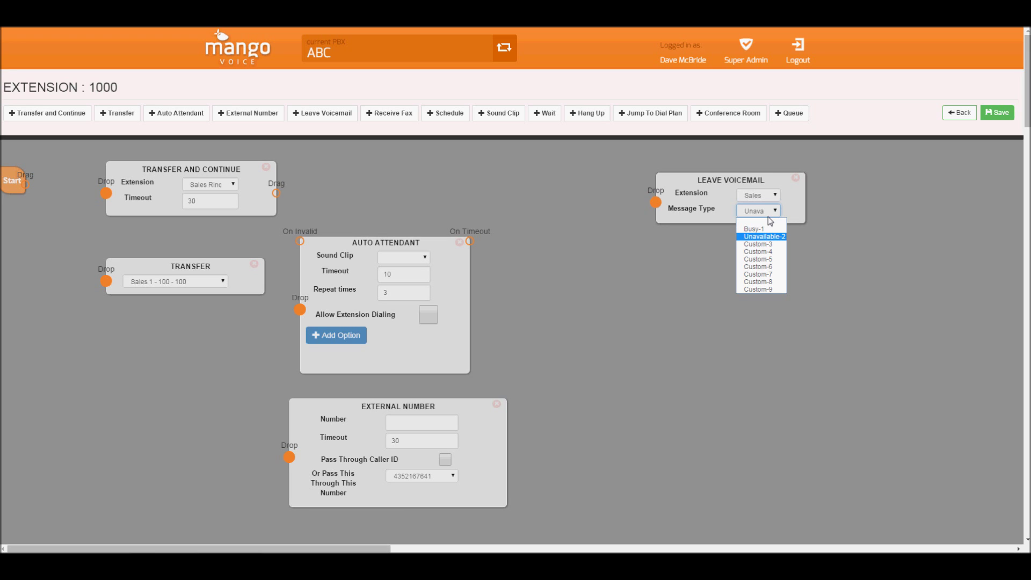
click(698, 181)
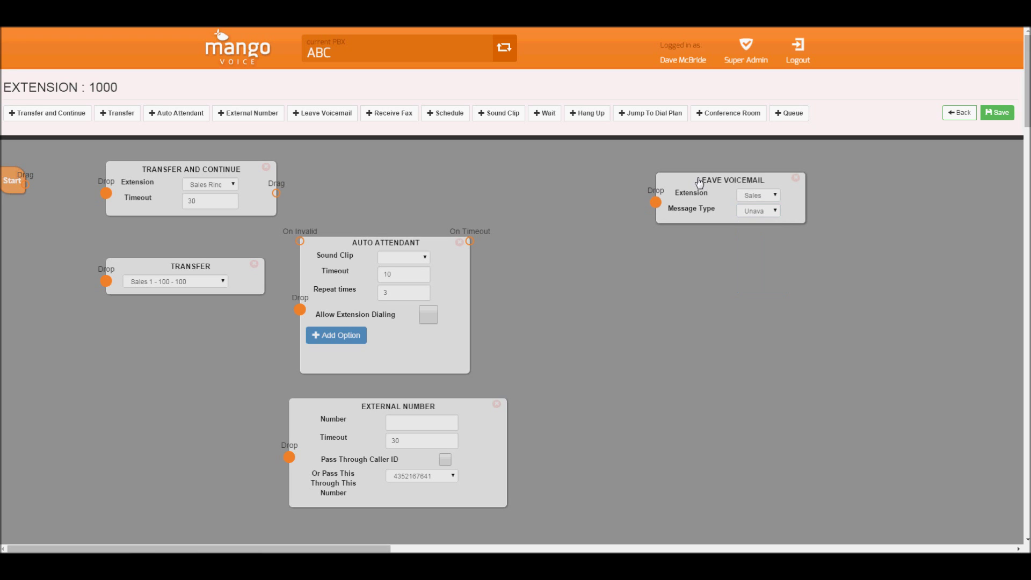
drag(698, 181, 569, 309)
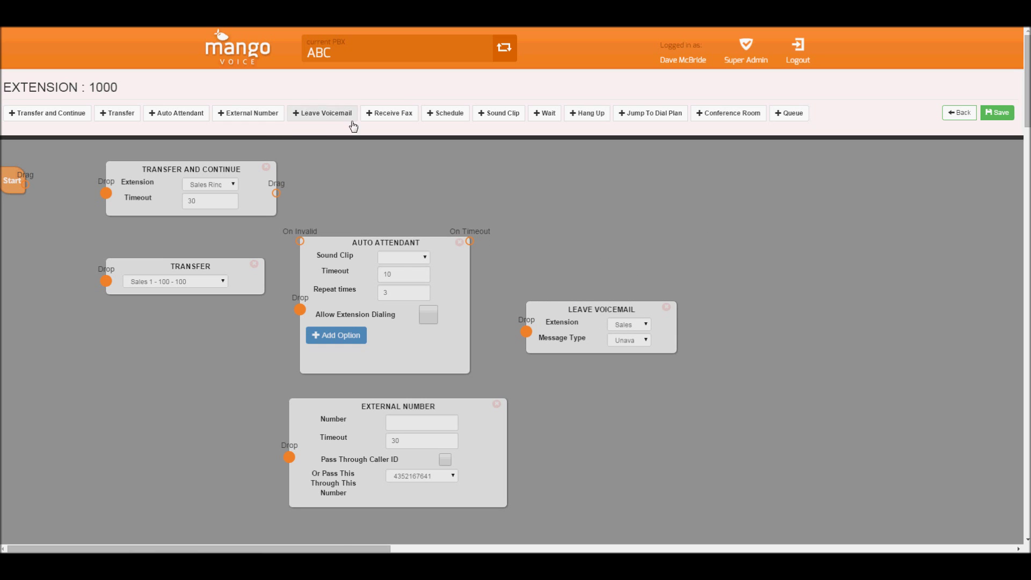
Add a Receive Fax block in the empty area above Leave Voicemail, and remove it from the canvas
click(389, 113)
drag(29, 153, 697, 196)
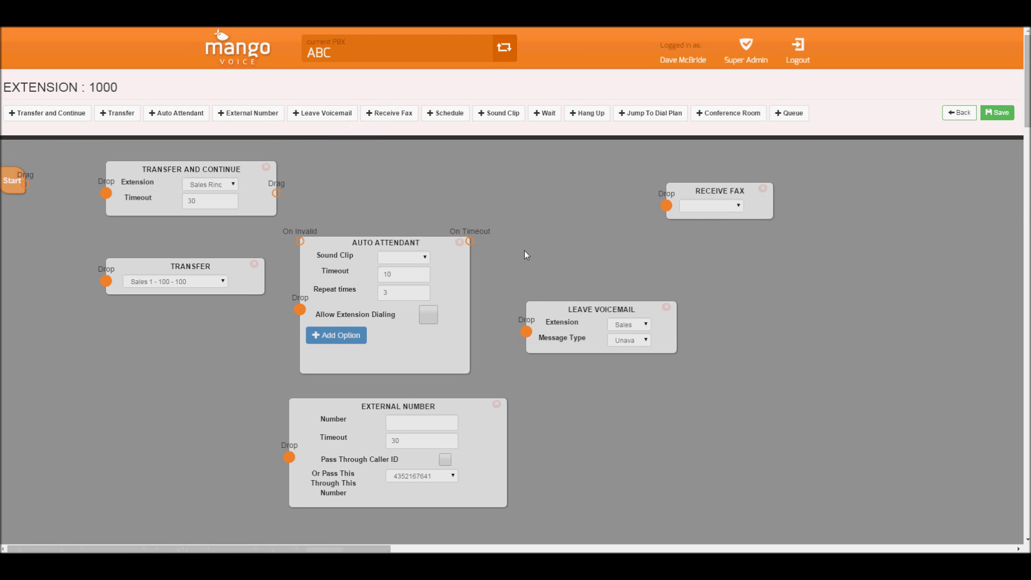
click(701, 207)
click(763, 188)
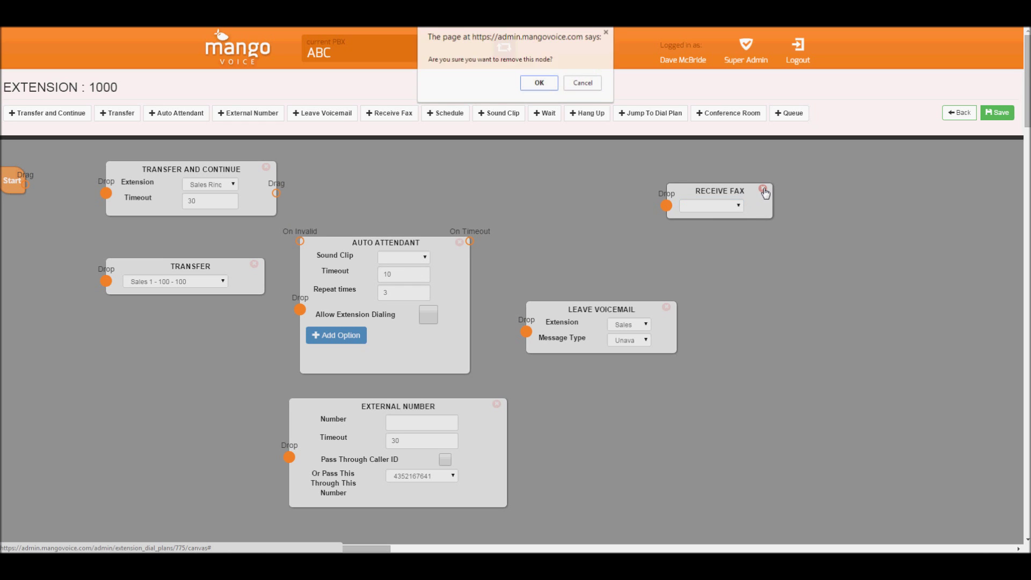
click(537, 84)
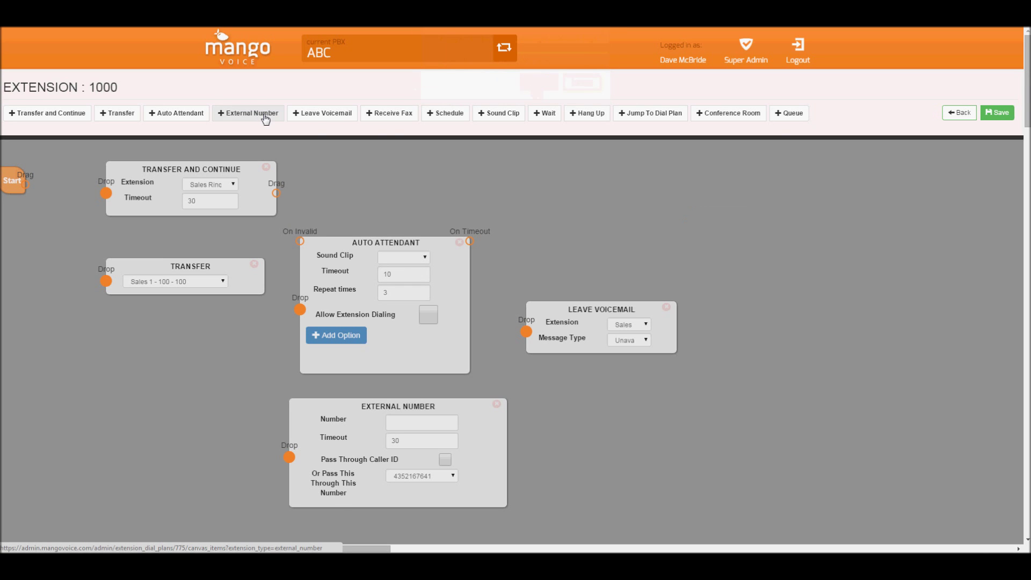
Add a Schedule block that uses Office Hours, and place it above the Auto Attendant block
drag(24, 158, 593, 193)
click(602, 200)
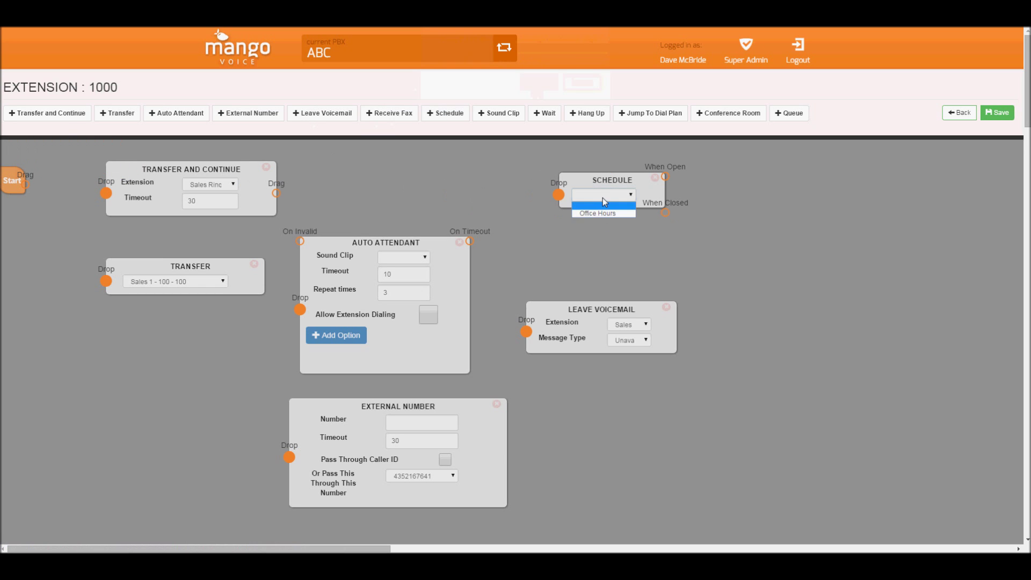
click(600, 211)
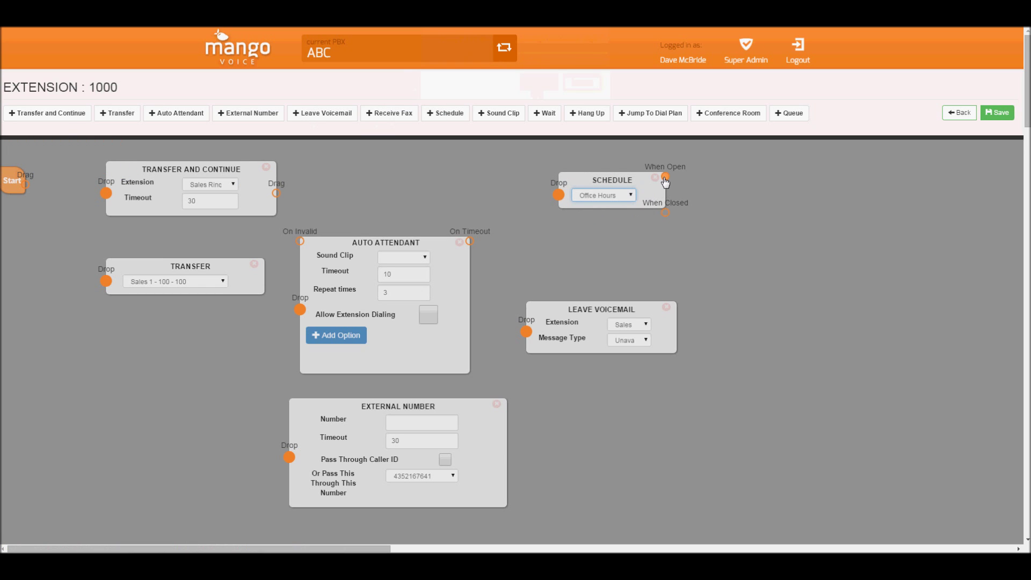
drag(576, 184, 448, 184)
Add a Wait block in the empty area beyond the Schedule block, and remove it from the canvas
click(545, 113)
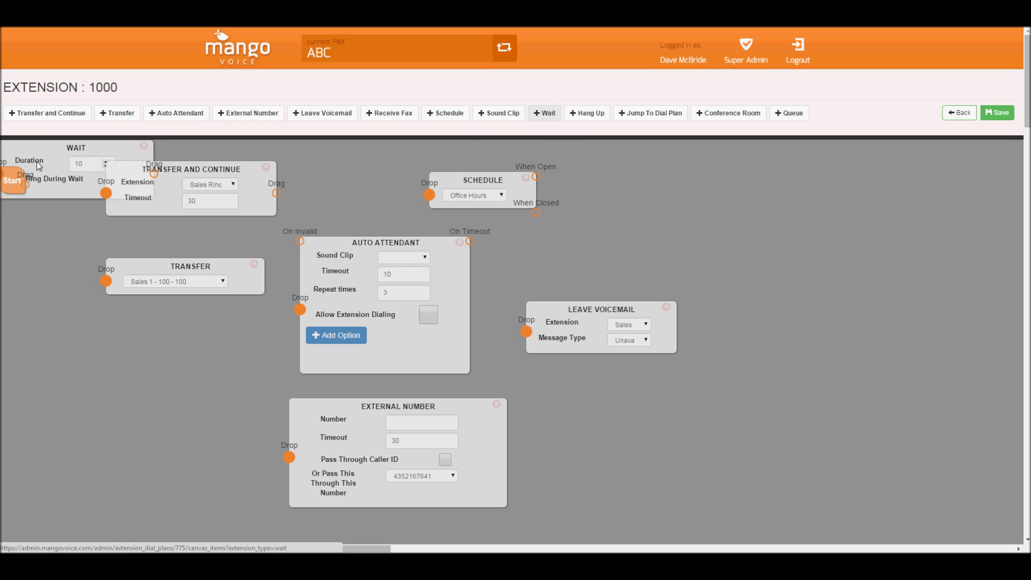
drag(38, 161, 707, 215)
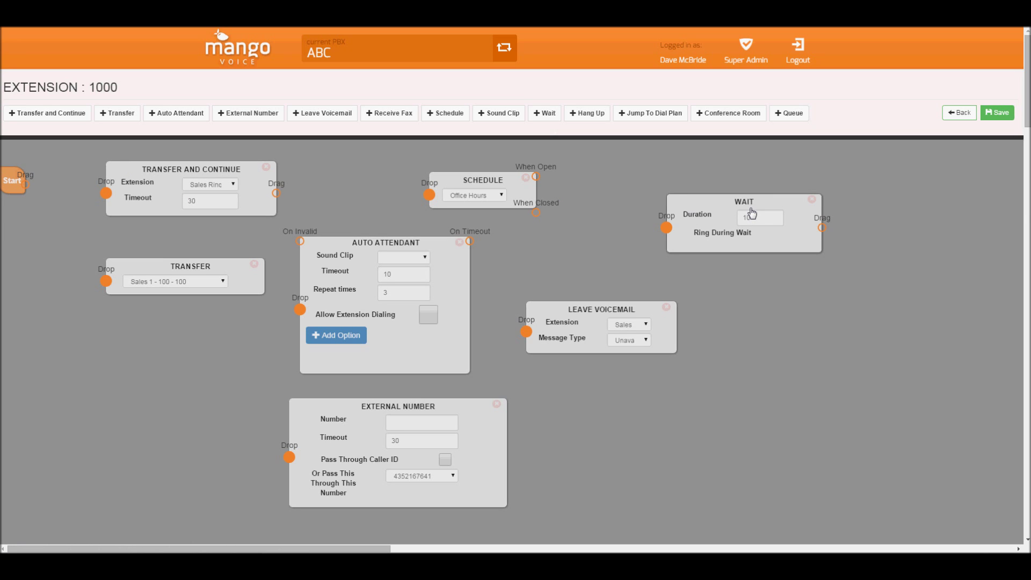
click(811, 199)
click(539, 83)
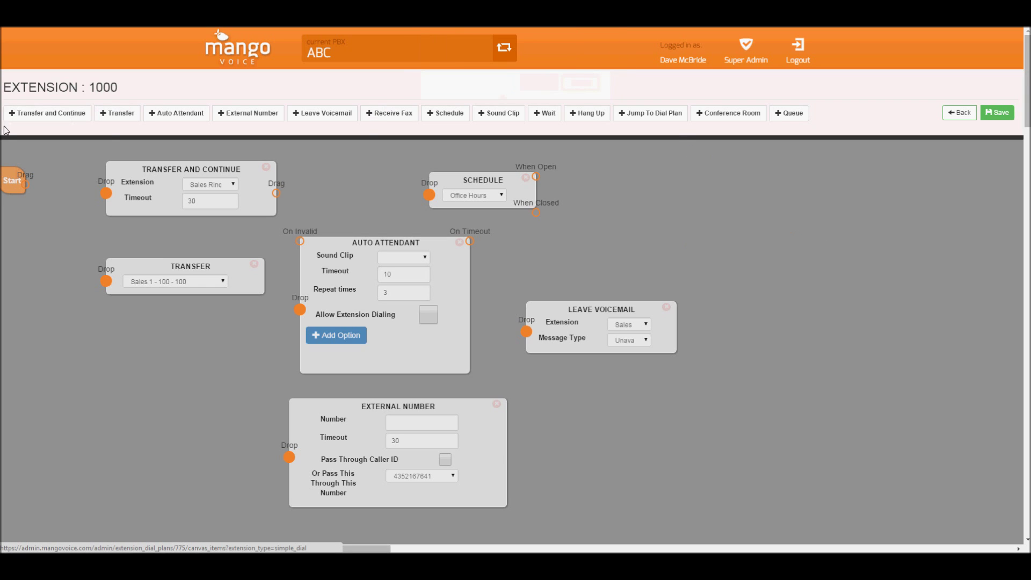
Add a Hang Up block in the empty area beyond the Schedule block, and delete it again
click(590, 114)
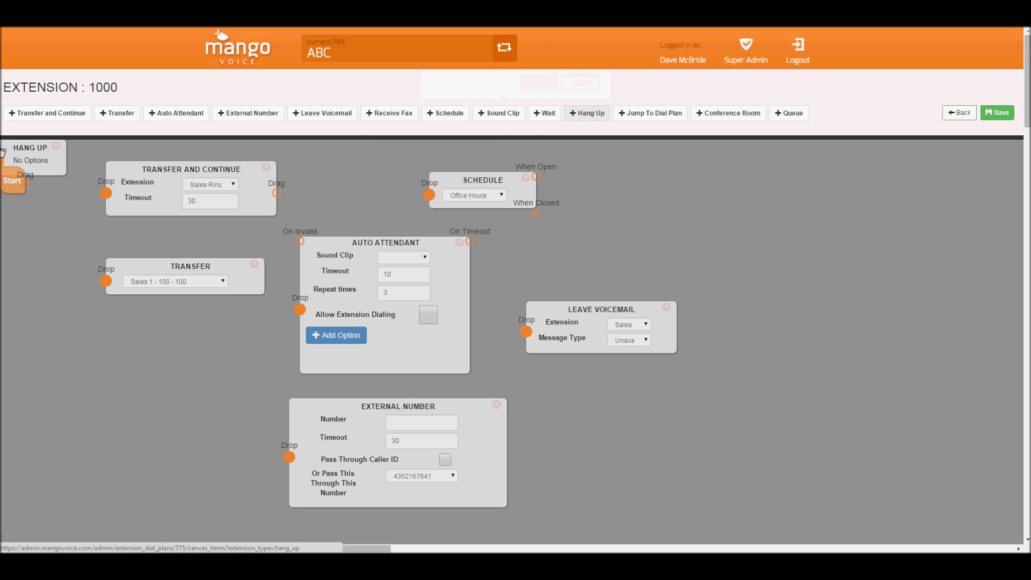
drag(40, 150, 702, 204)
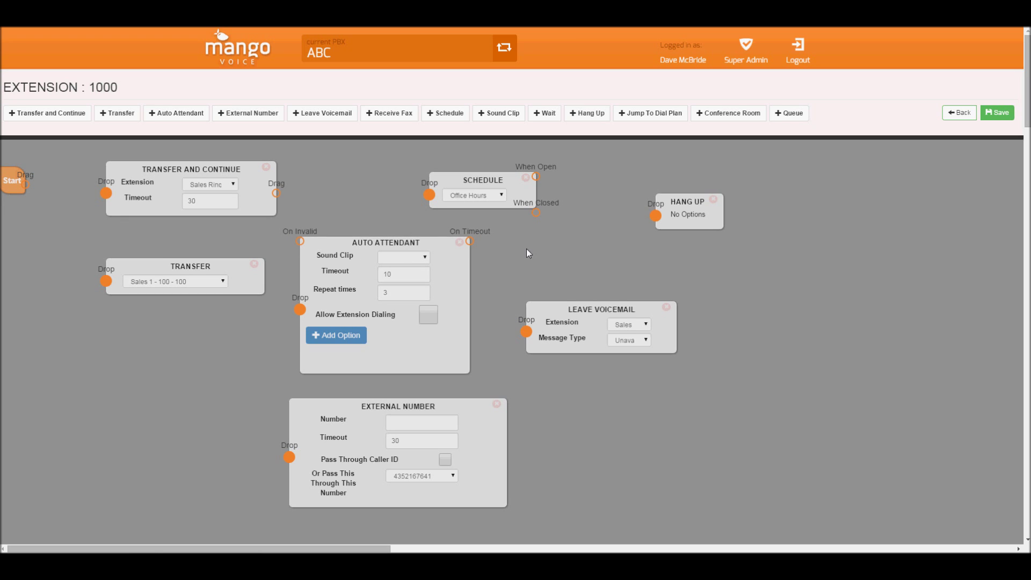
click(713, 199)
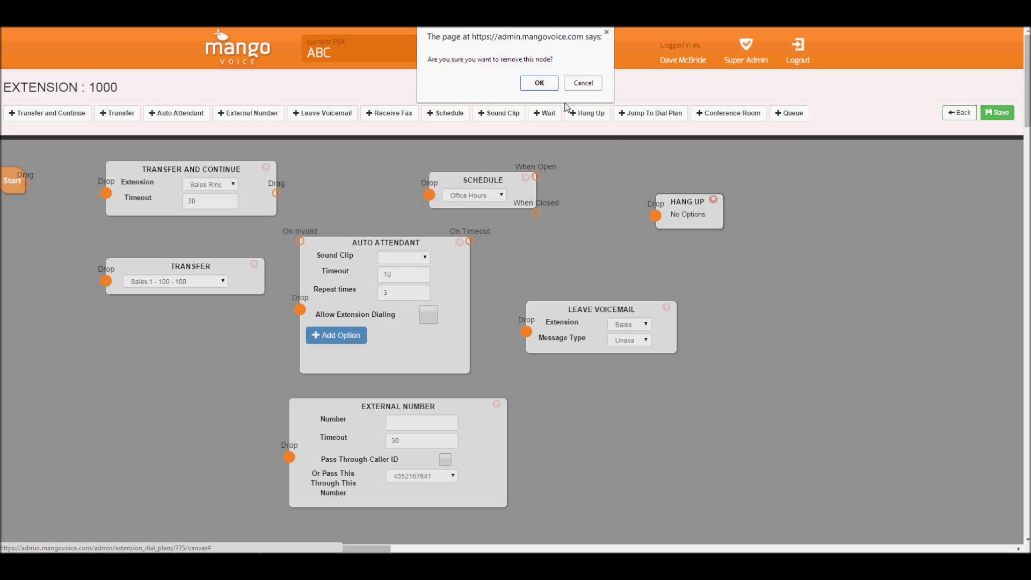
click(539, 83)
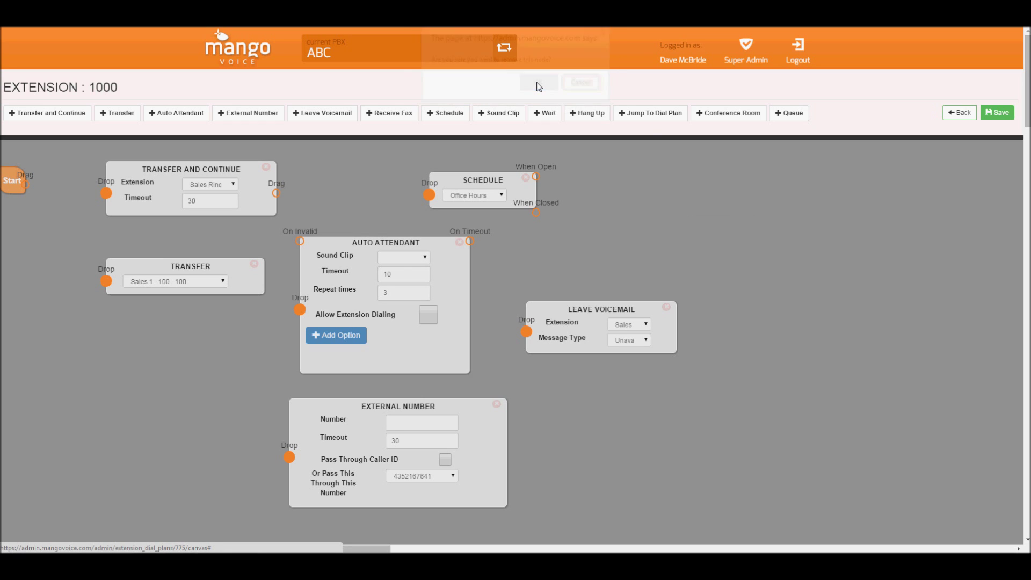
Add a Jump To Dial Plan block without choosing a dial plan, and place it just above Leave Voicemail
click(650, 121)
drag(68, 147, 724, 202)
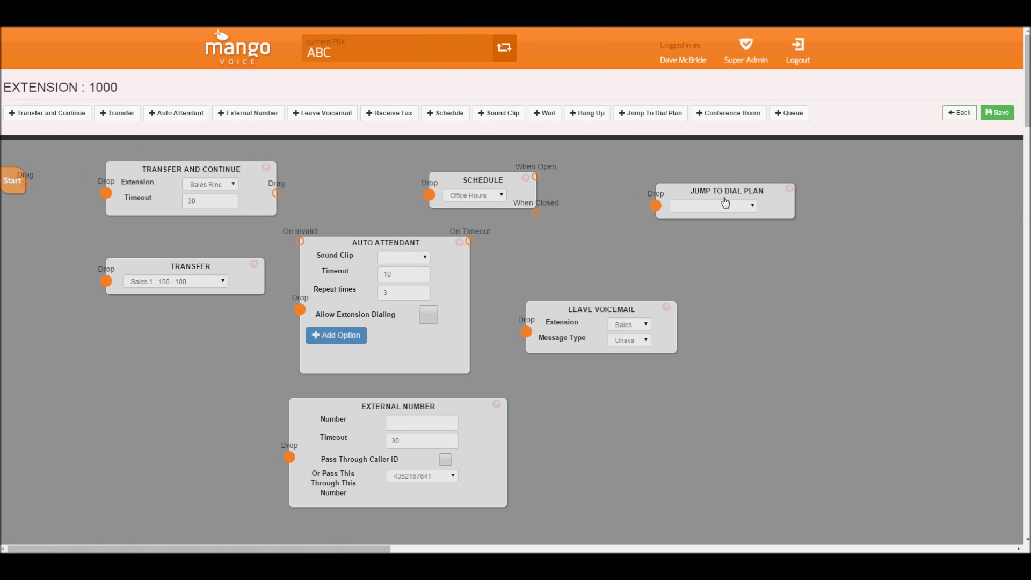
click(722, 207)
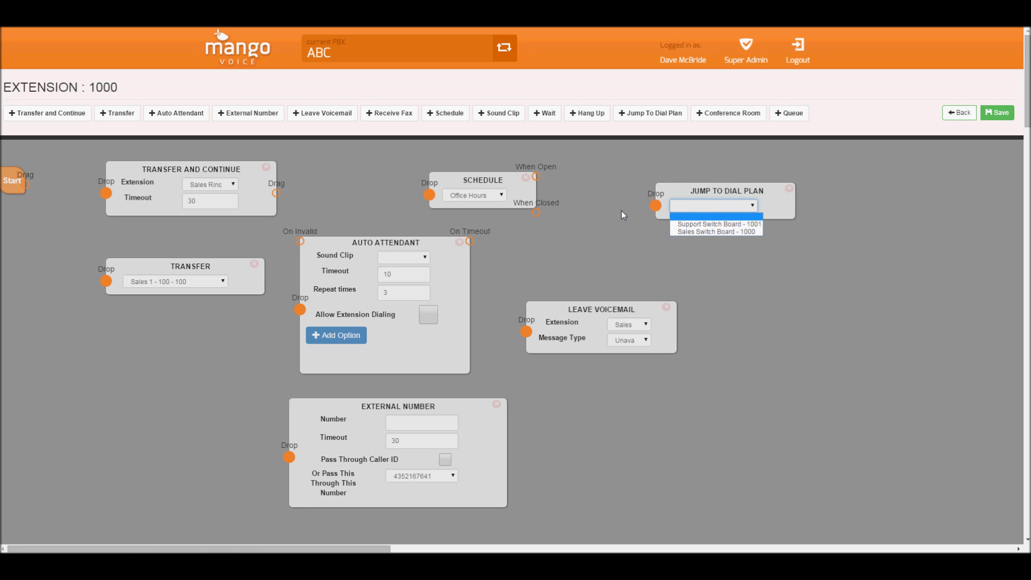
click(714, 200)
drag(711, 201, 626, 237)
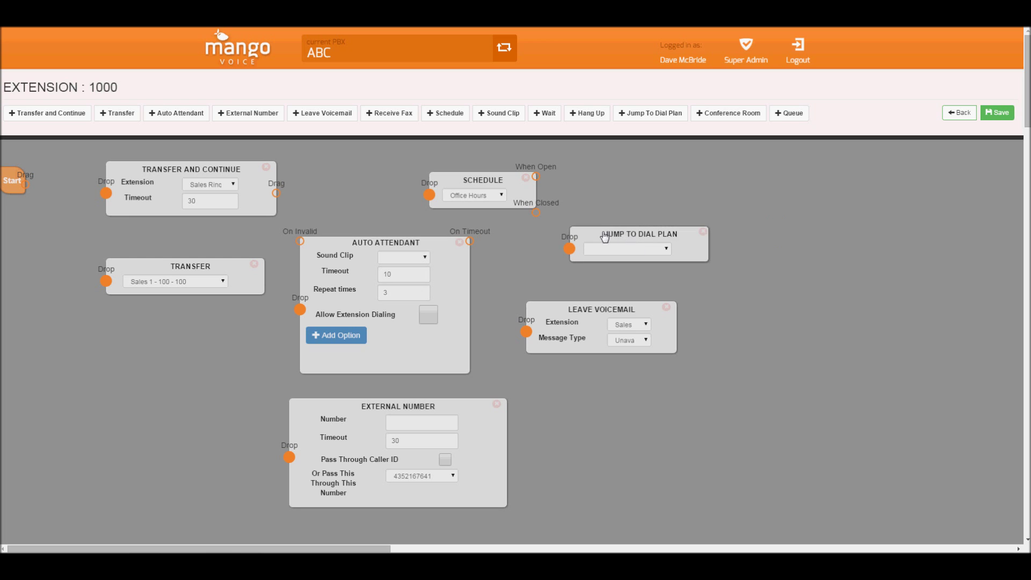
Add a Conference Room block beyond Jump To Dial Plan, check its room choices, and remove the block
click(727, 112)
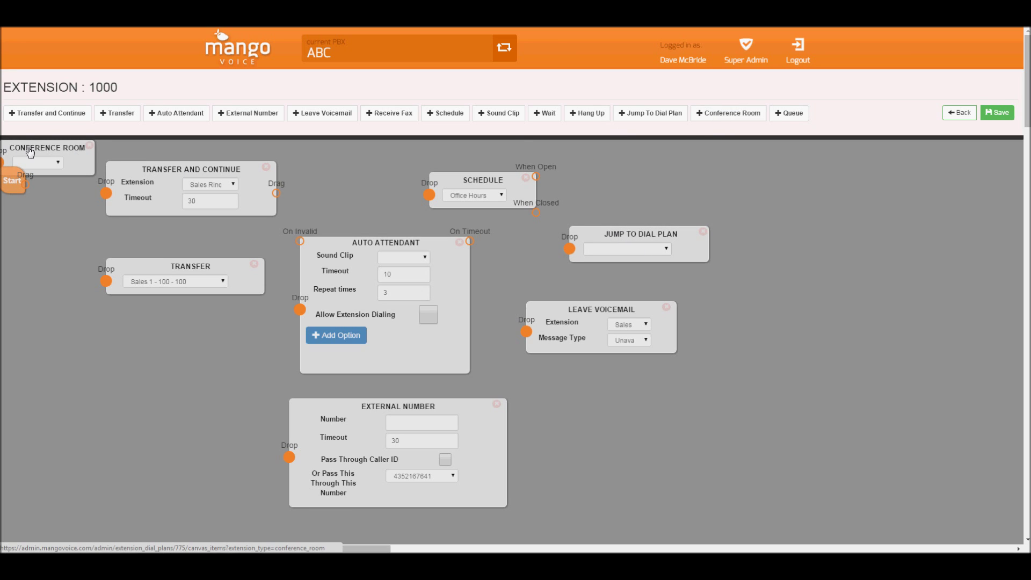
drag(31, 147, 806, 190)
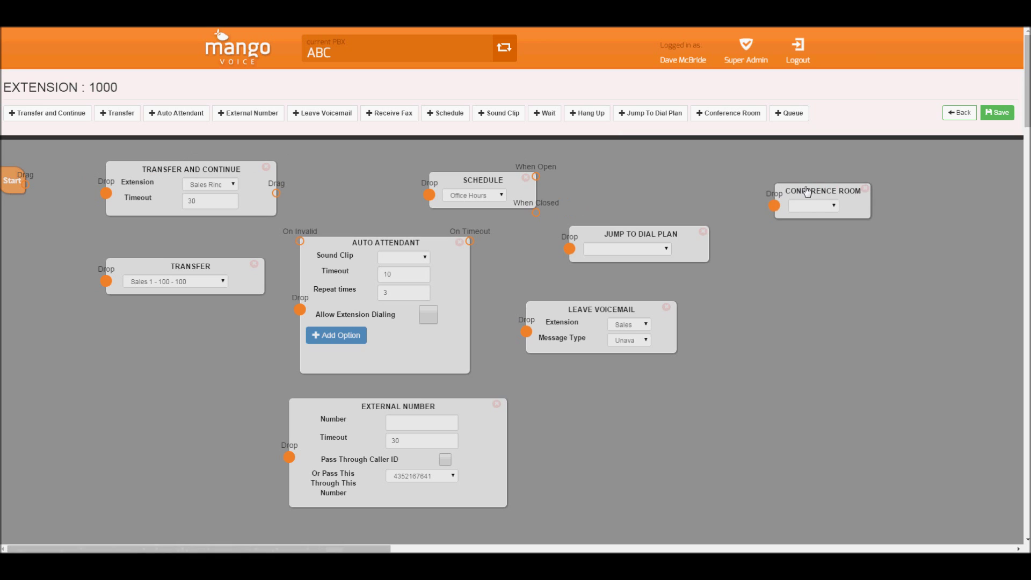
click(833, 206)
click(835, 210)
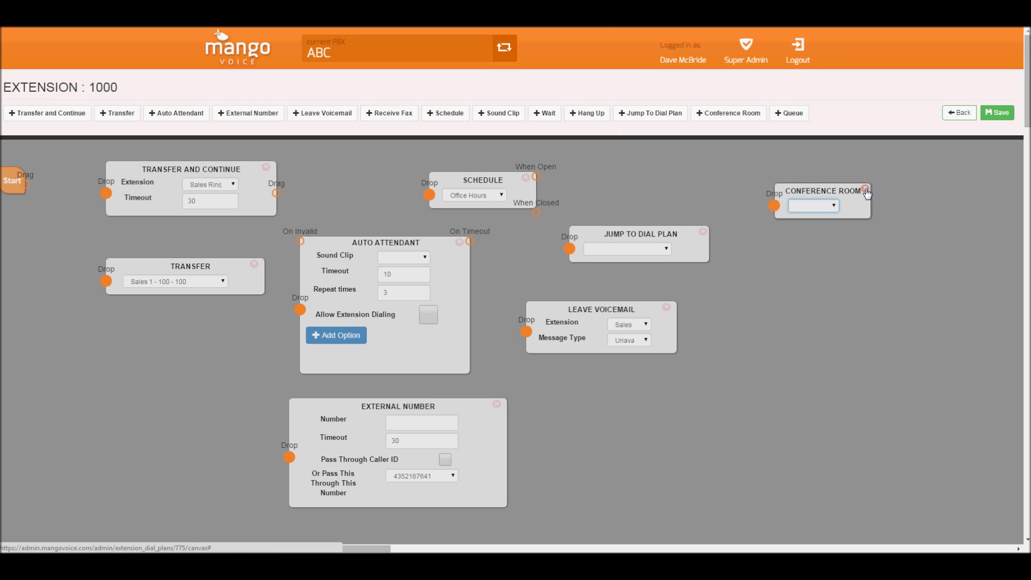
click(865, 188)
click(547, 86)
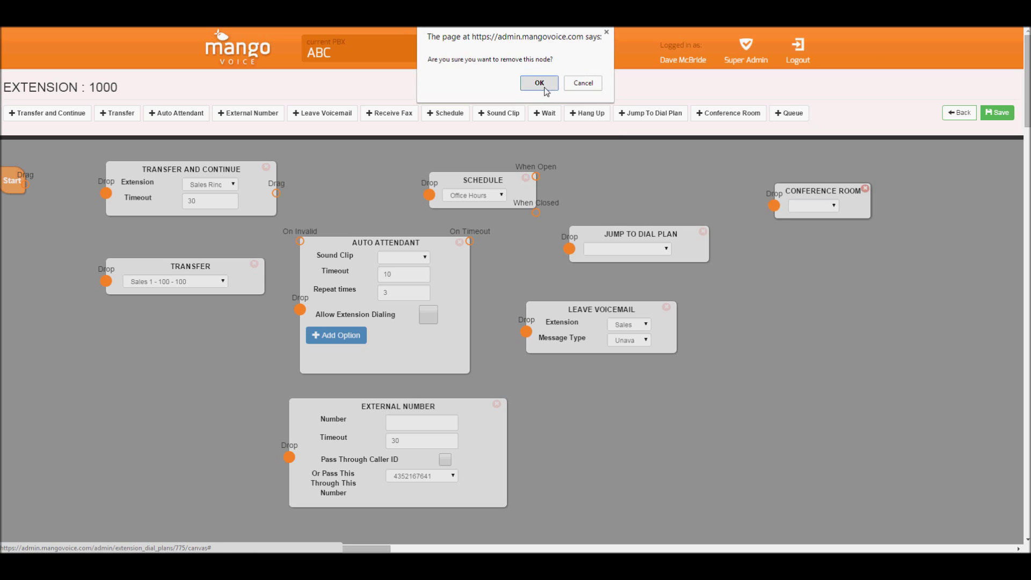
Add a Queue block in the empty area beyond Jump To Dial Plan, and remove it from the canvas
click(792, 121)
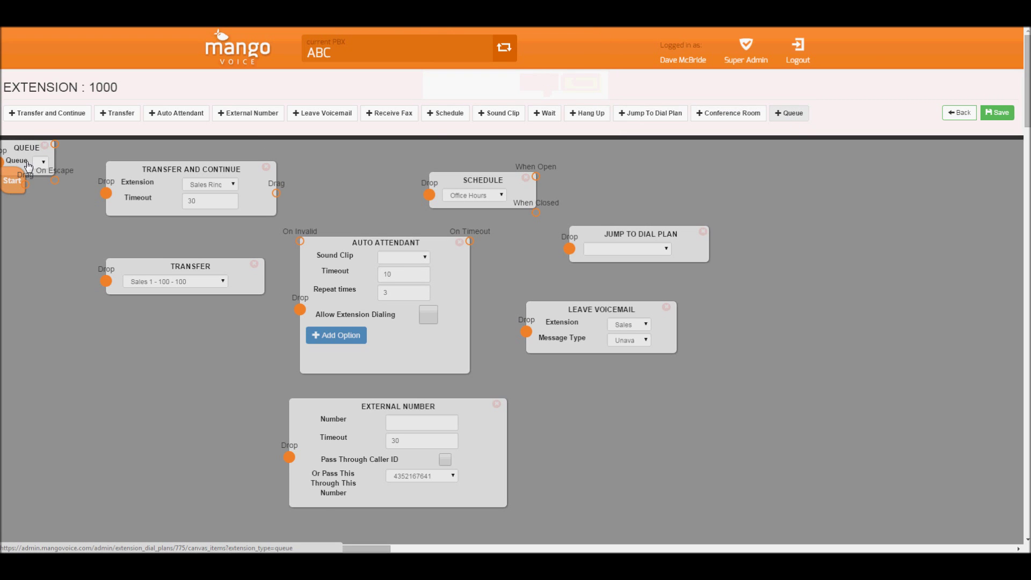
drag(27, 160, 836, 193)
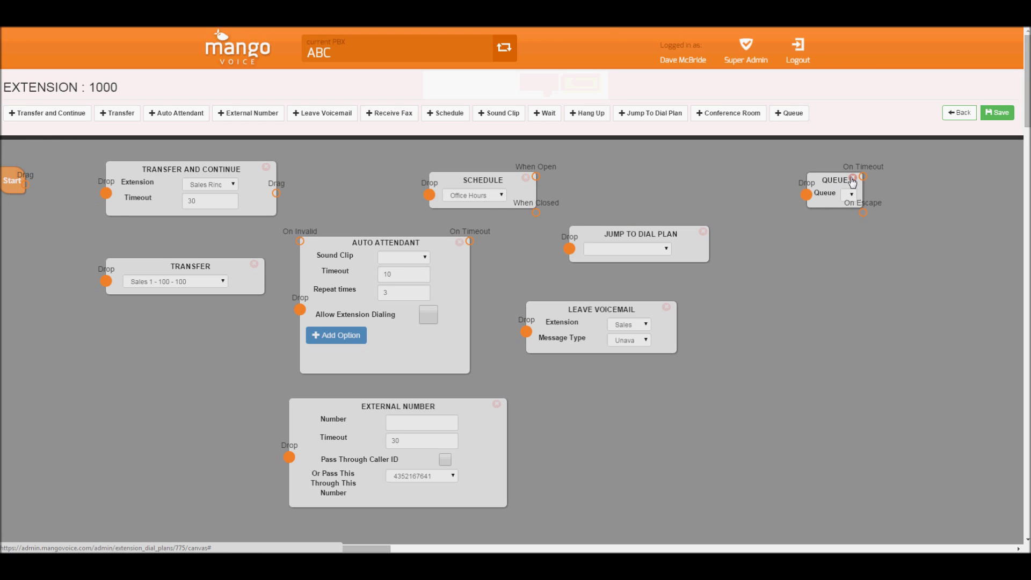
click(852, 178)
click(539, 84)
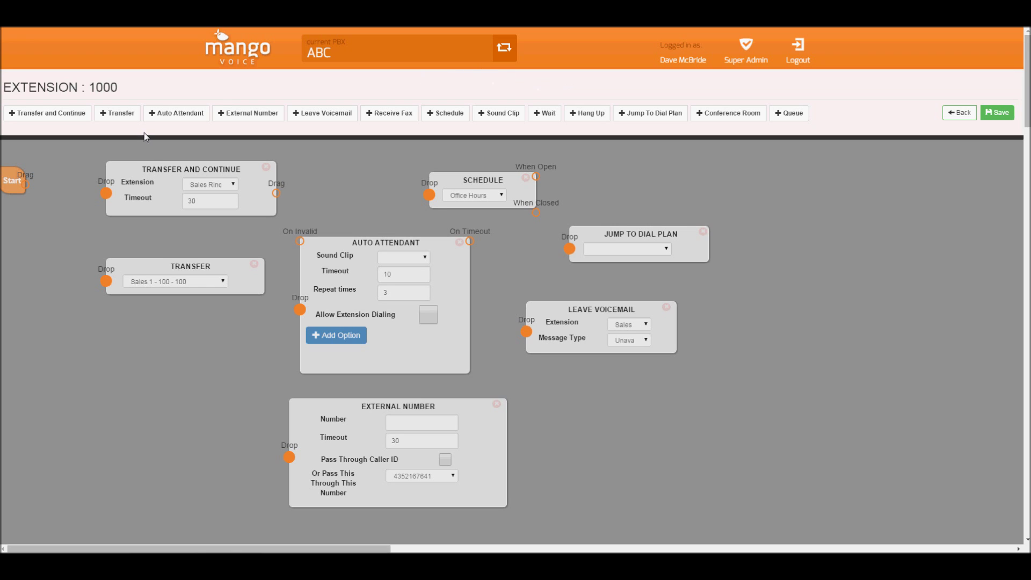
Place the Schedule block beside Start in place of Transfer and Continue, and connect Start to Schedule
drag(143, 180, 89, 407)
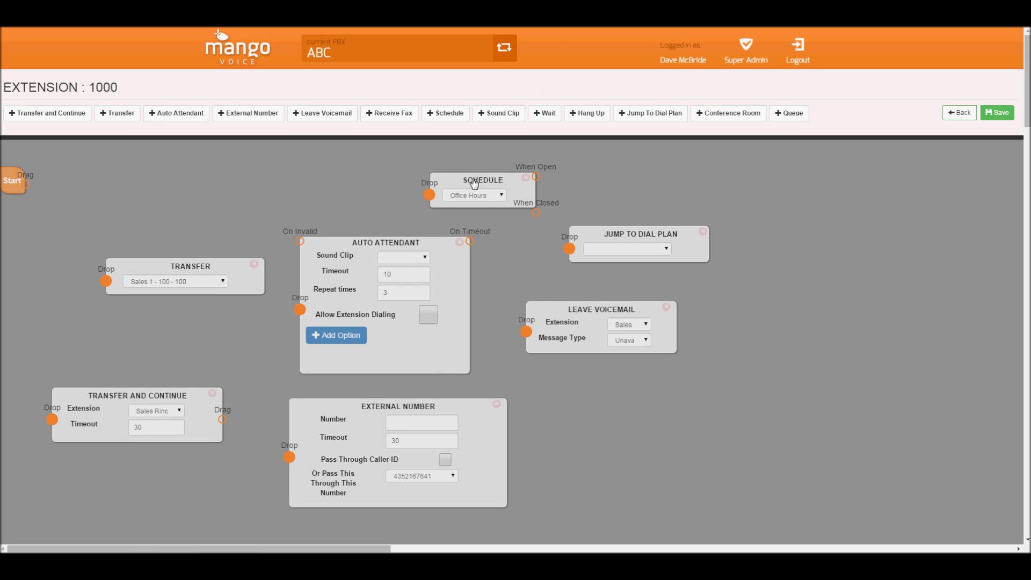
drag(473, 187, 161, 198)
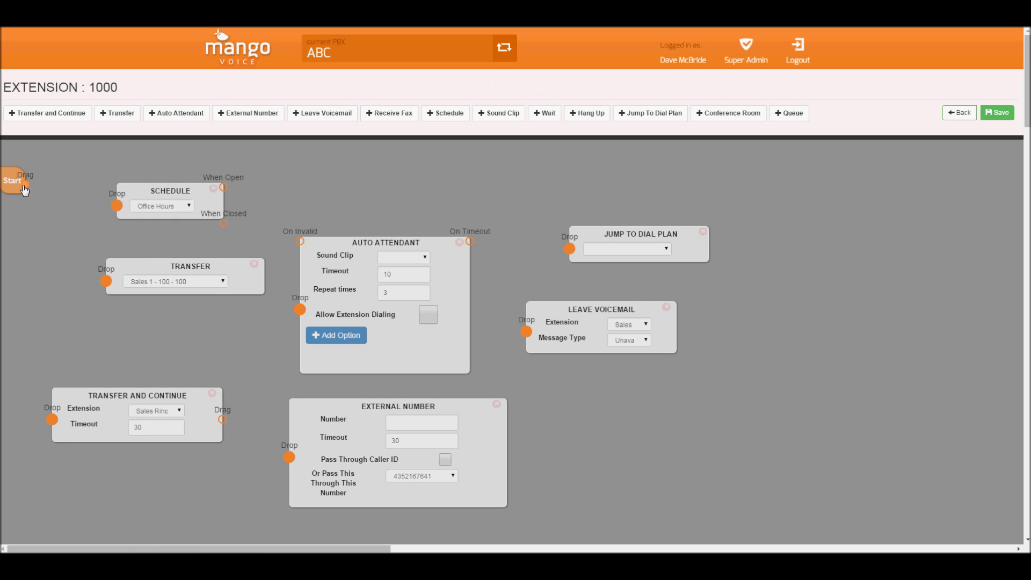
drag(68, 201, 117, 208)
Arrange the Schedule, Transfer and Continue, and Transfer blocks one below another in a column near Start
drag(123, 267, 91, 461)
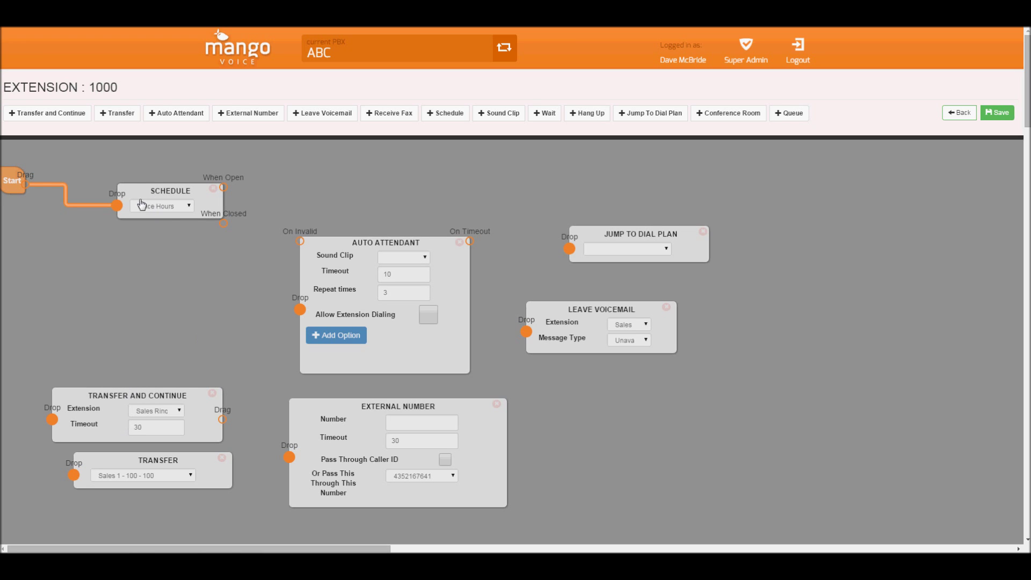
drag(157, 196, 124, 206)
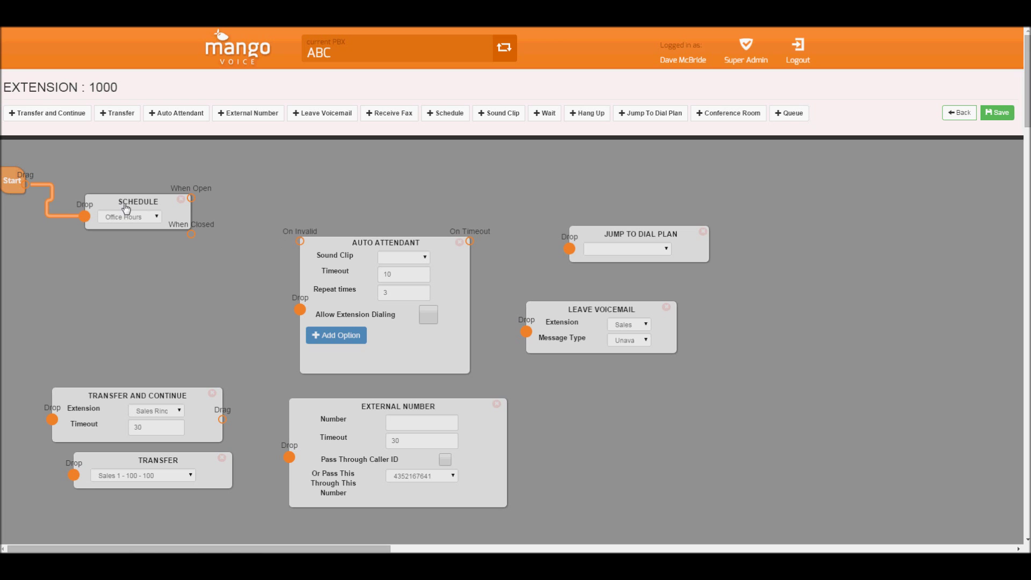
drag(25, 186, 85, 217)
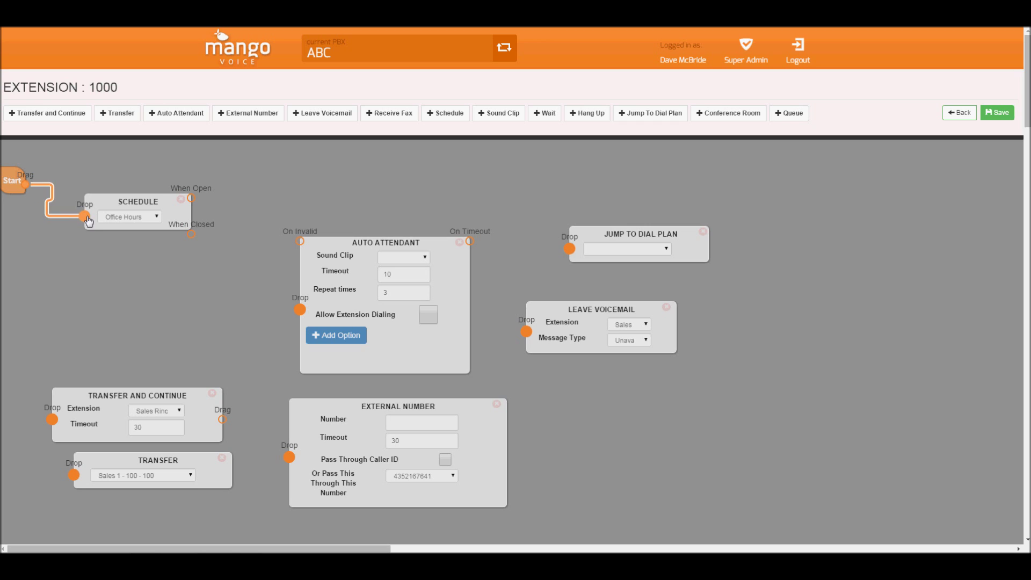
drag(102, 395, 127, 270)
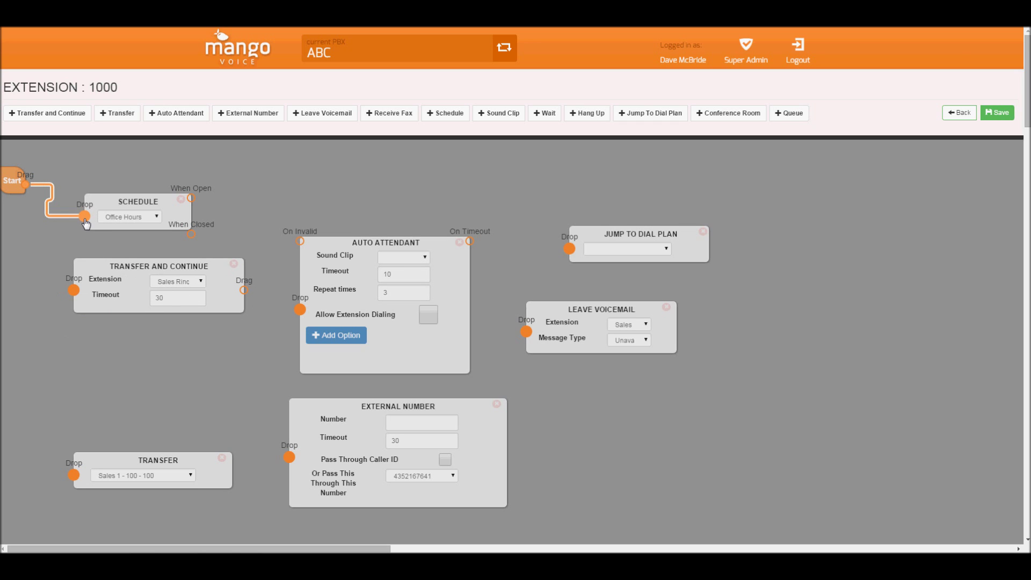
Reroute Start's connection to the Transfer and Continue block, and return it to the Schedule block
drag(84, 217, 73, 290)
drag(73, 290, 122, 194)
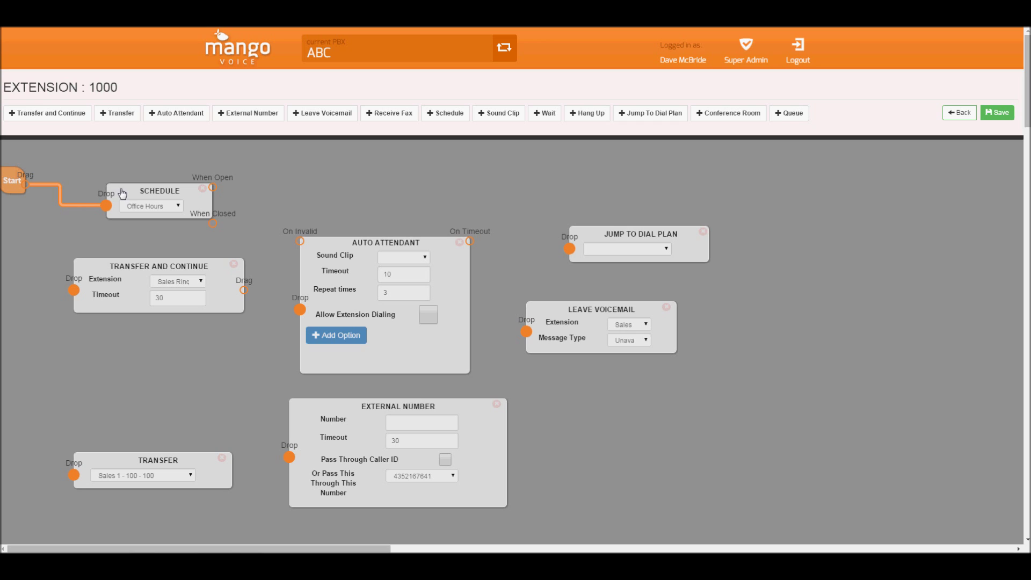
Delete the Start-to-Schedule connection, draw a new one from Start to Transfer and Continue, and move its end to Schedule
click(85, 207)
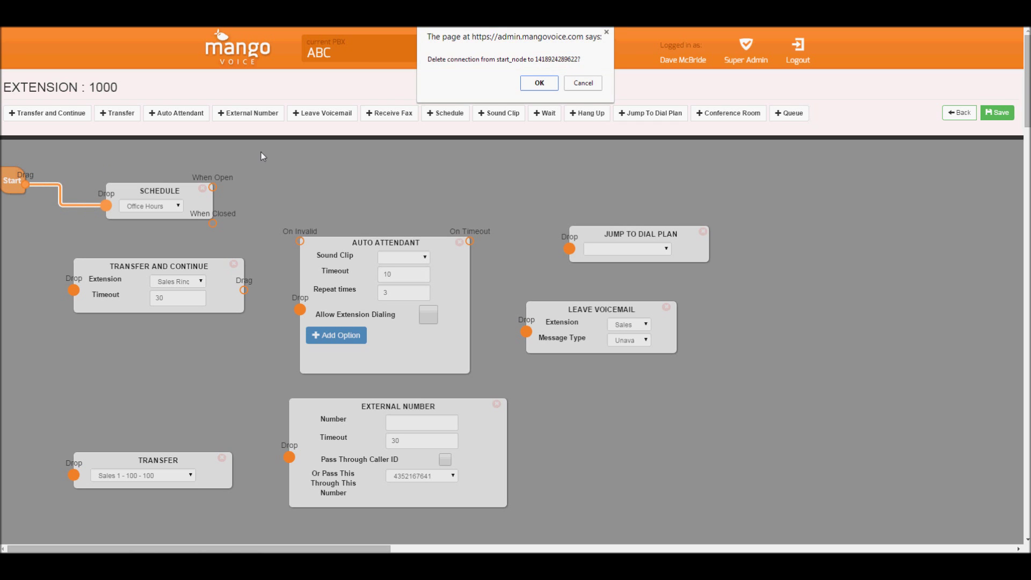
click(533, 83)
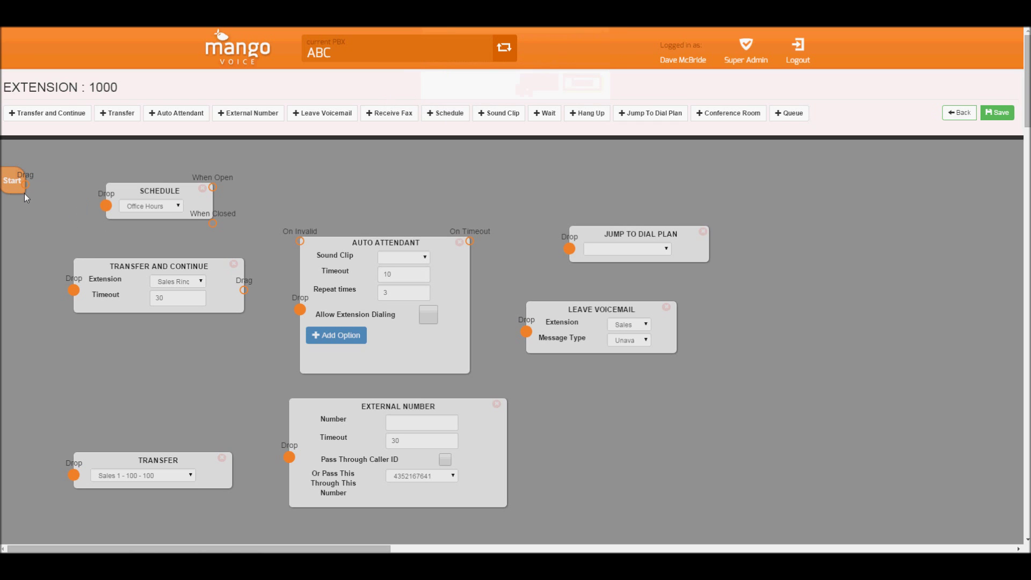
drag(27, 186, 62, 298)
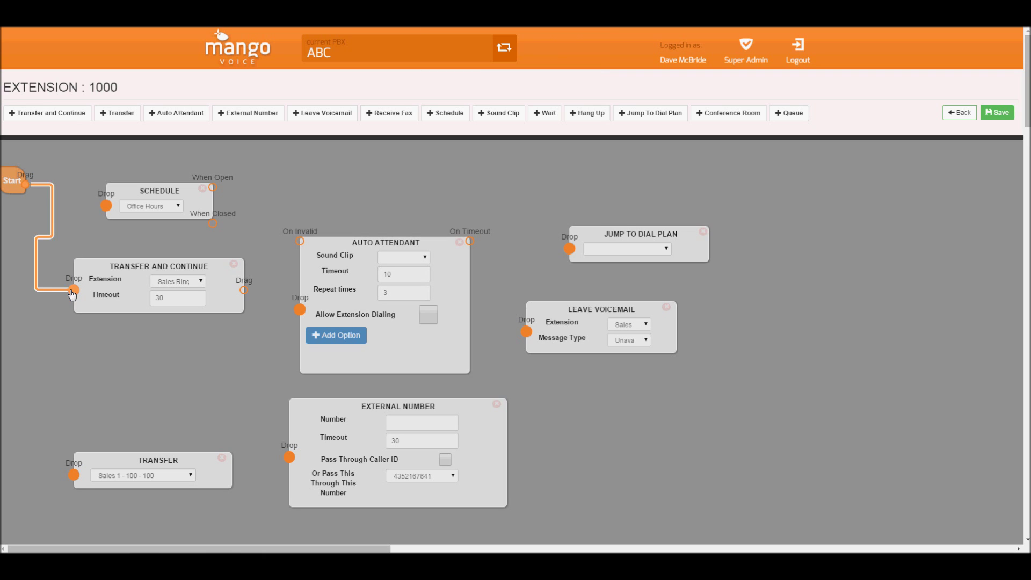
drag(74, 290, 106, 207)
Connect Schedule's When Open output to the Auto Attendant block, and delete that connection
drag(115, 276, 82, 297)
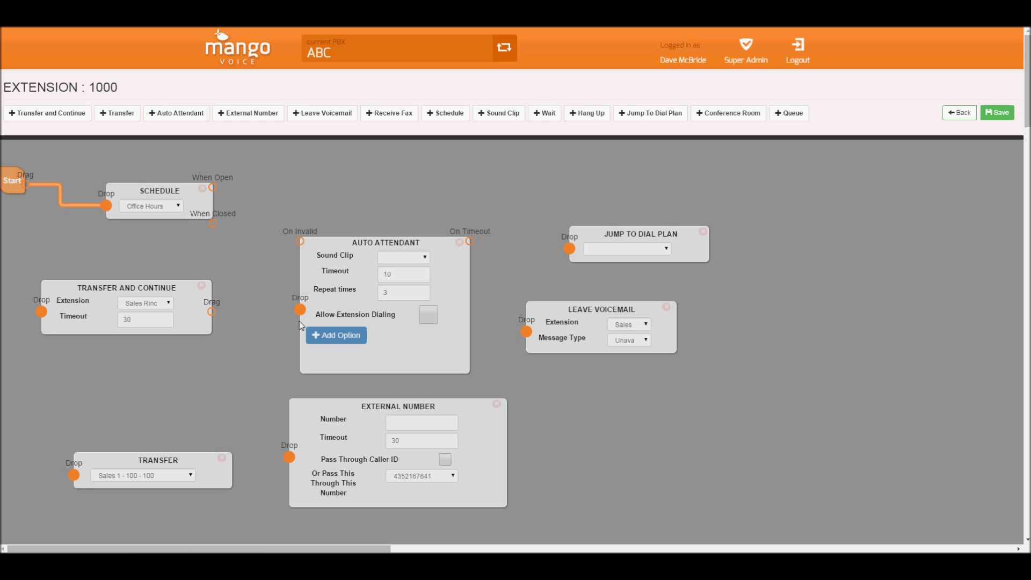
drag(213, 189, 300, 309)
click(237, 242)
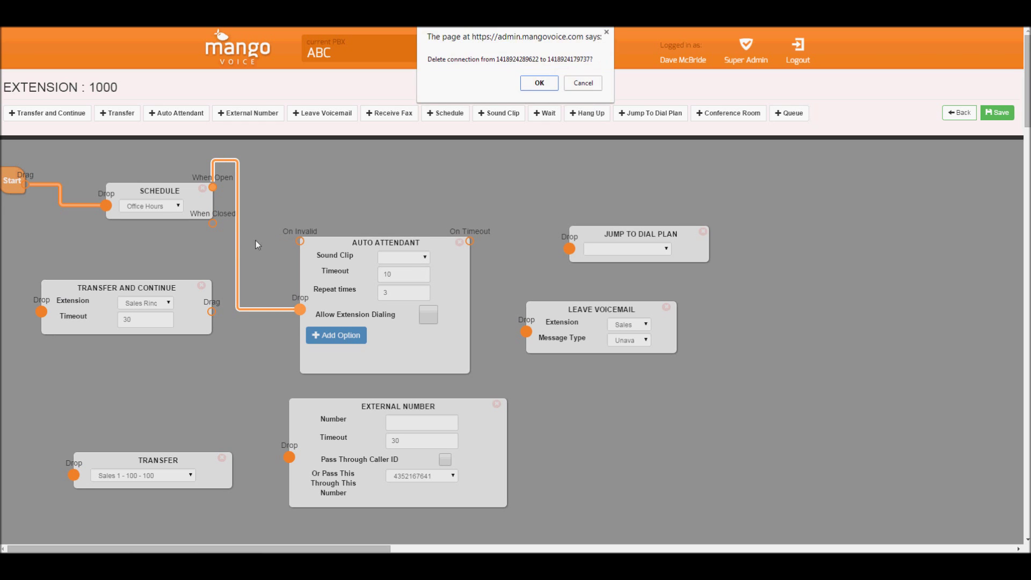
click(539, 83)
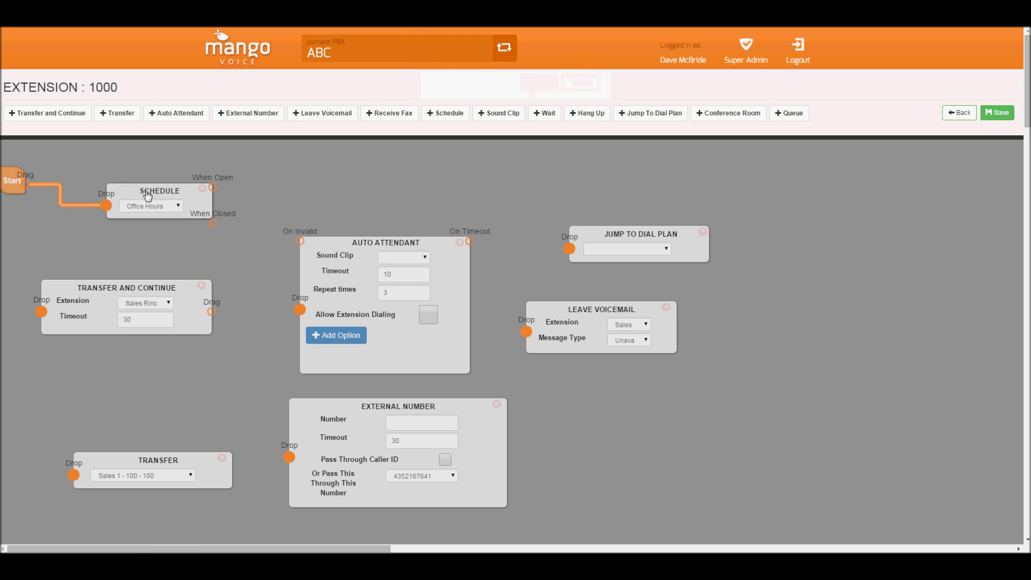
Move Schedule closer to Start, place Transfer and Continue beside it, and shift Auto Attendant below Leave Voicemail
drag(145, 195, 124, 194)
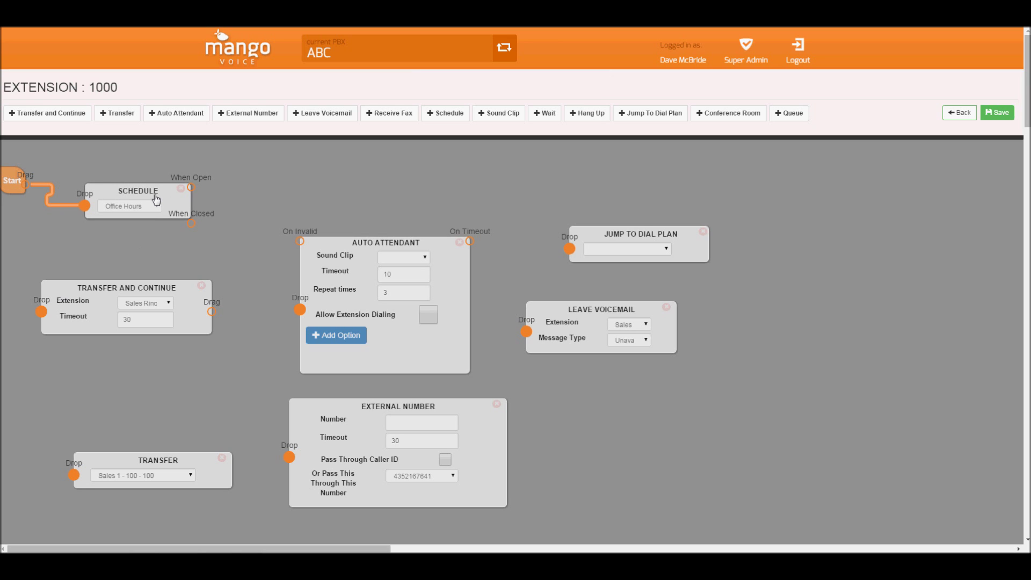
mouse_move(141, 199)
mouse_down()
mouse_move(129, 189)
mouse_move(141, 199)
mouse_up()
drag(102, 297, 306, 179)
drag(376, 242, 667, 383)
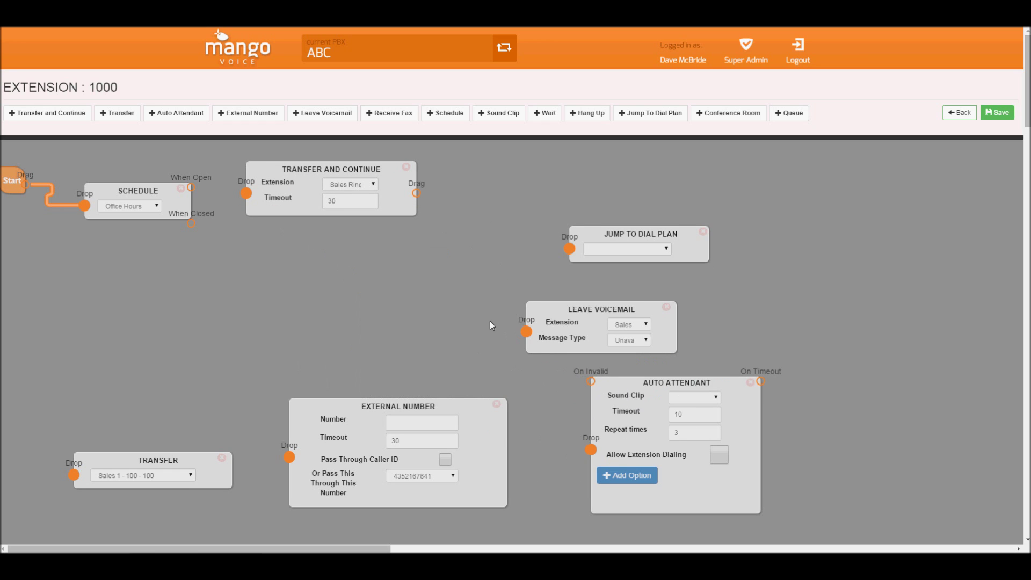
drag(302, 183, 323, 183)
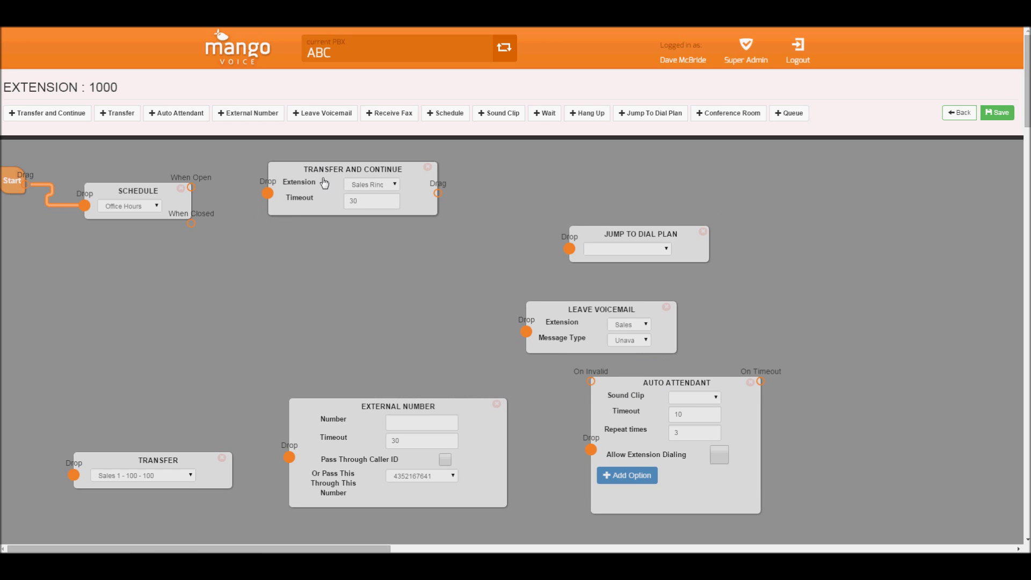
Connect Schedule's When Open output to the Transfer and Continue block, keeping the sales ring group as its extension
drag(192, 187, 268, 193)
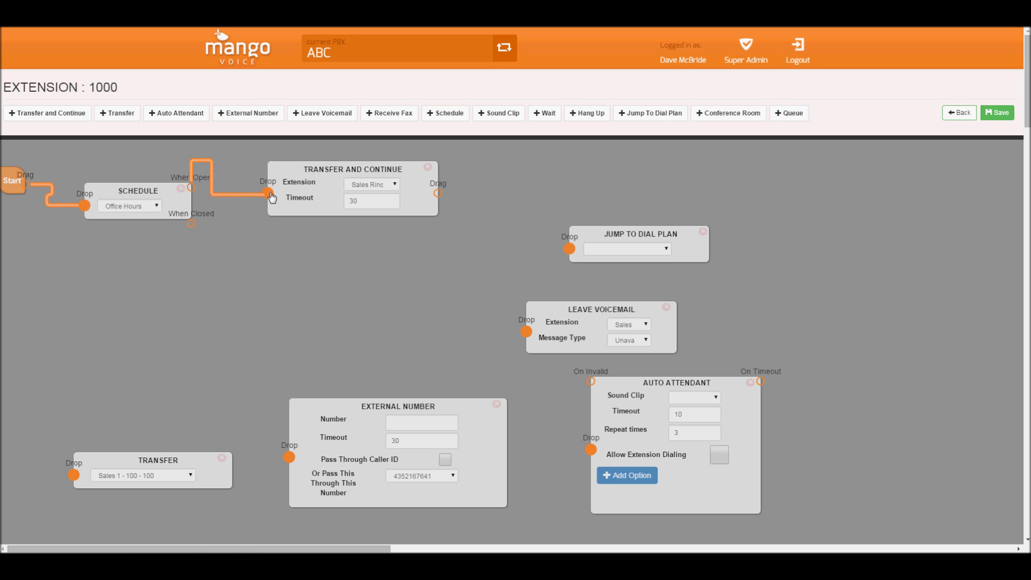
click(361, 189)
click(361, 188)
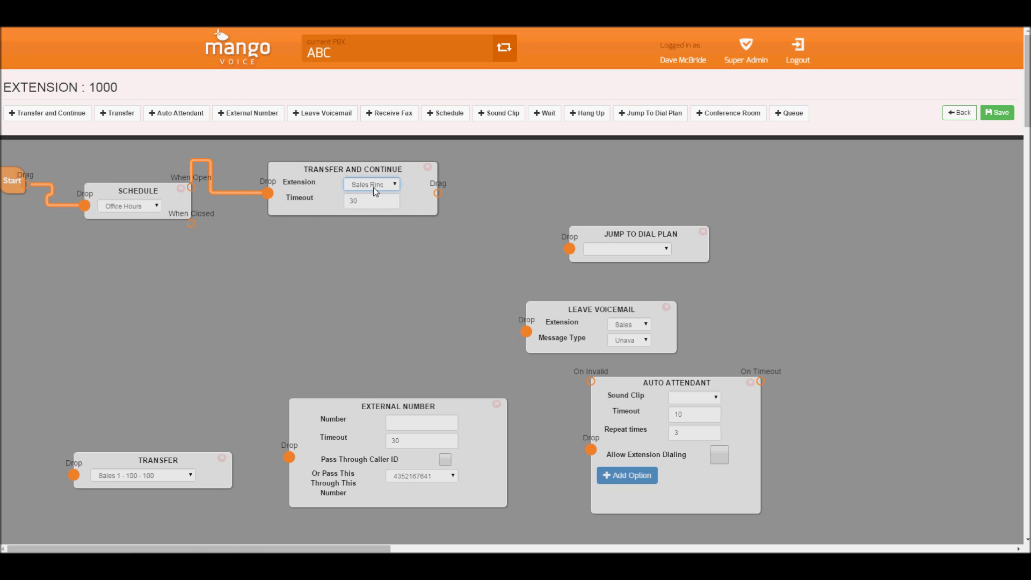
Remove the Jump To Dial Plan block and move Auto Attendant into the freed area, with Leave Voicemail below it
click(702, 231)
click(549, 83)
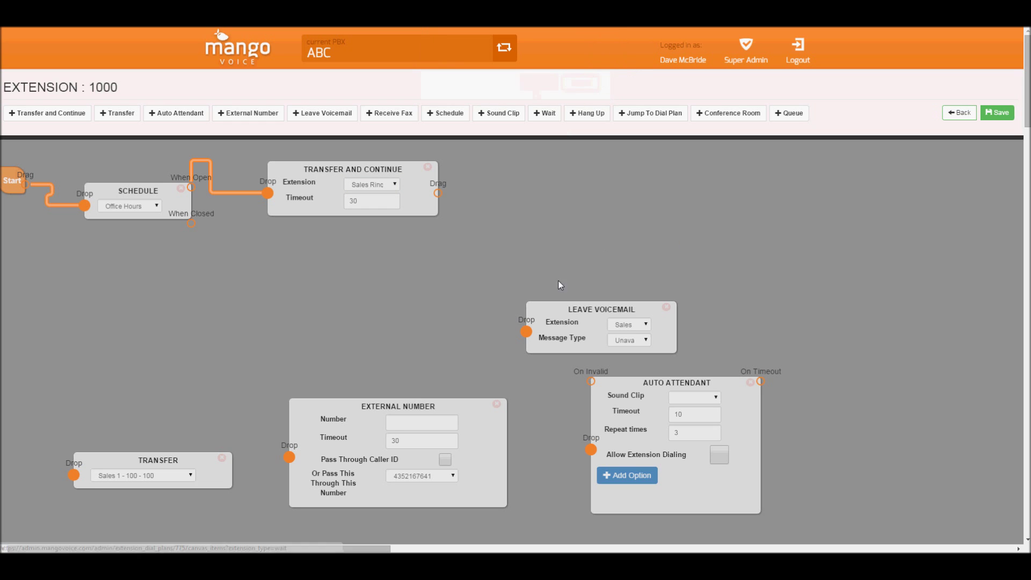
drag(616, 378, 551, 196)
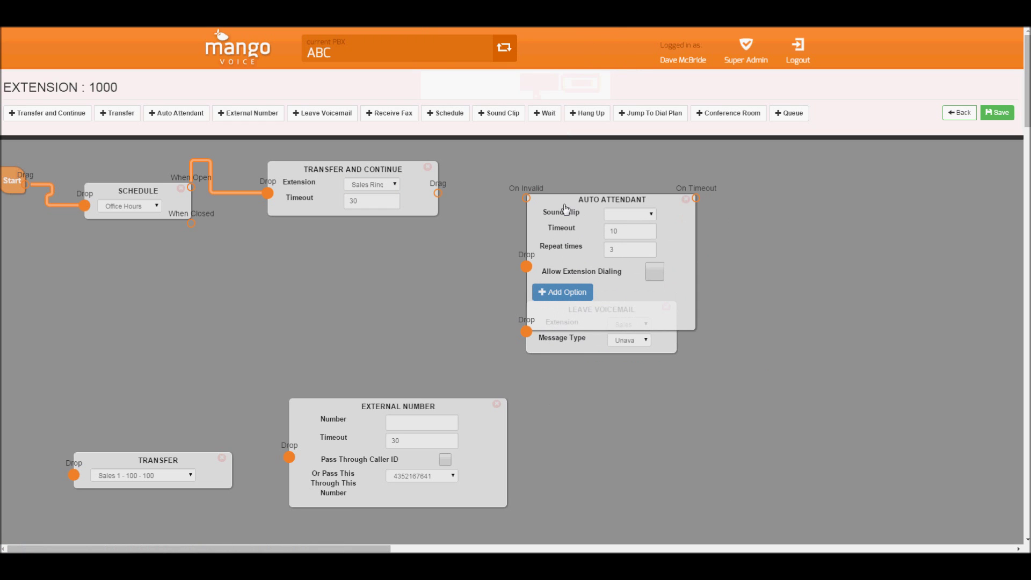
drag(565, 344, 578, 456)
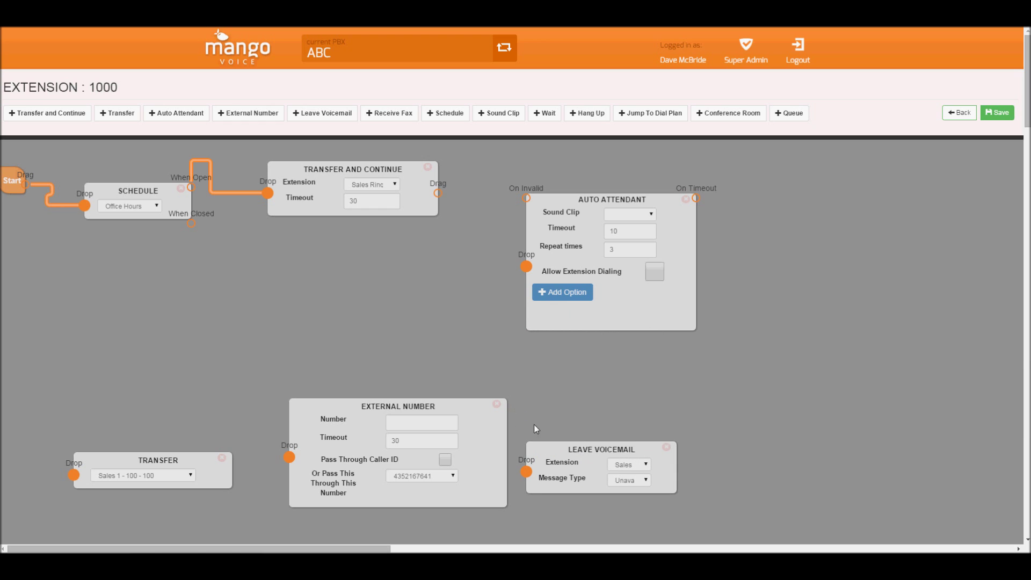
Remove the External Number block and connect Transfer and Continue's output to the Auto Attendant block beside it
click(497, 405)
click(538, 89)
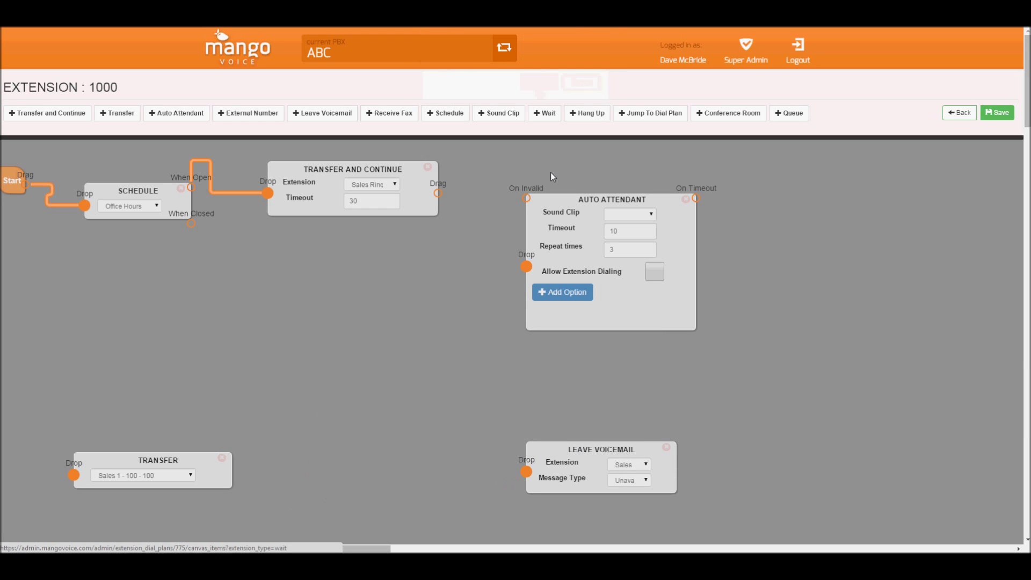
drag(560, 218, 565, 192)
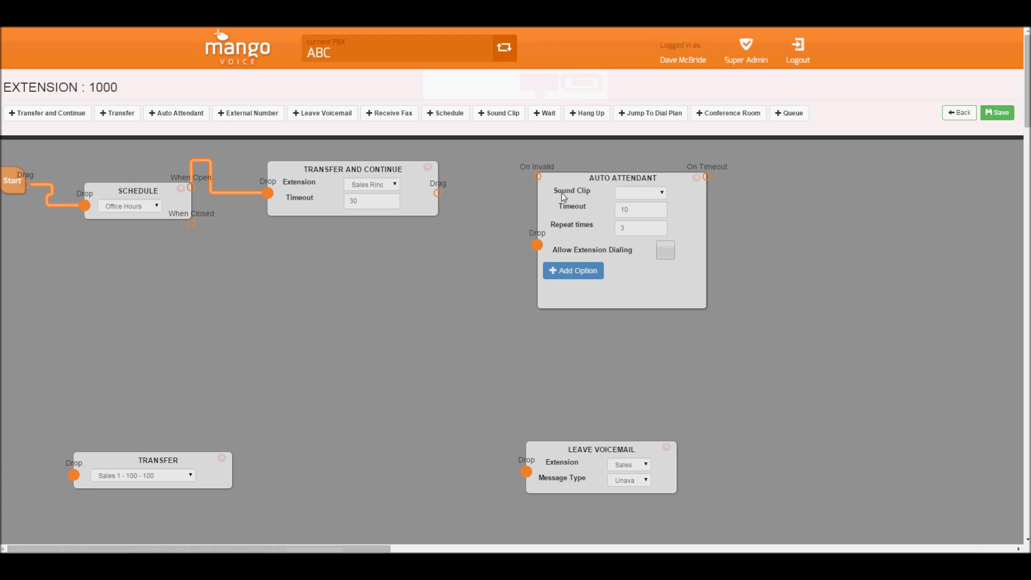
drag(438, 193, 521, 211)
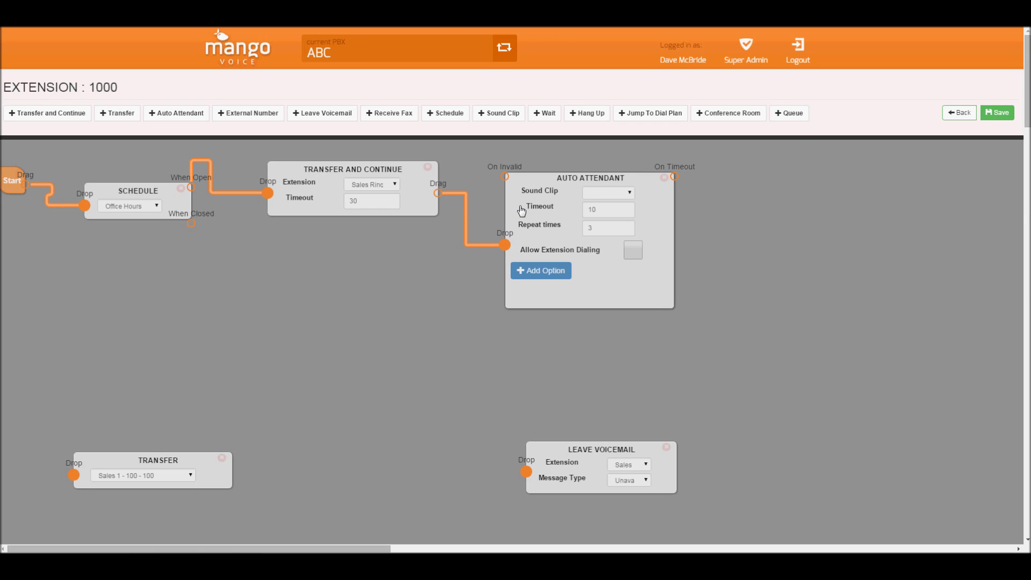
Set the Auto Attendant's sound clip to the Sales IVR recording and add caller options 1 and 2
click(599, 194)
click(601, 206)
click(543, 273)
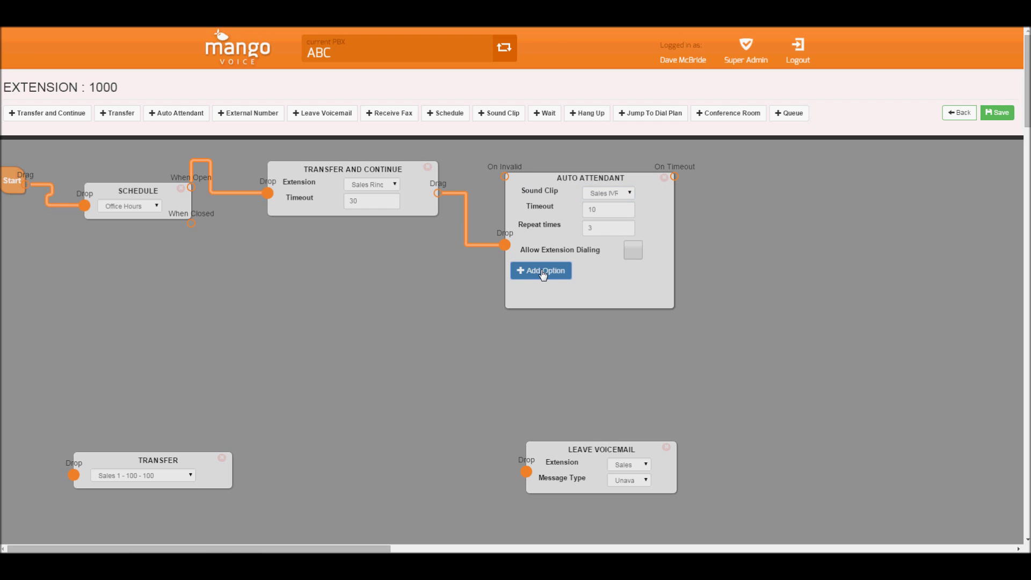
click(585, 297)
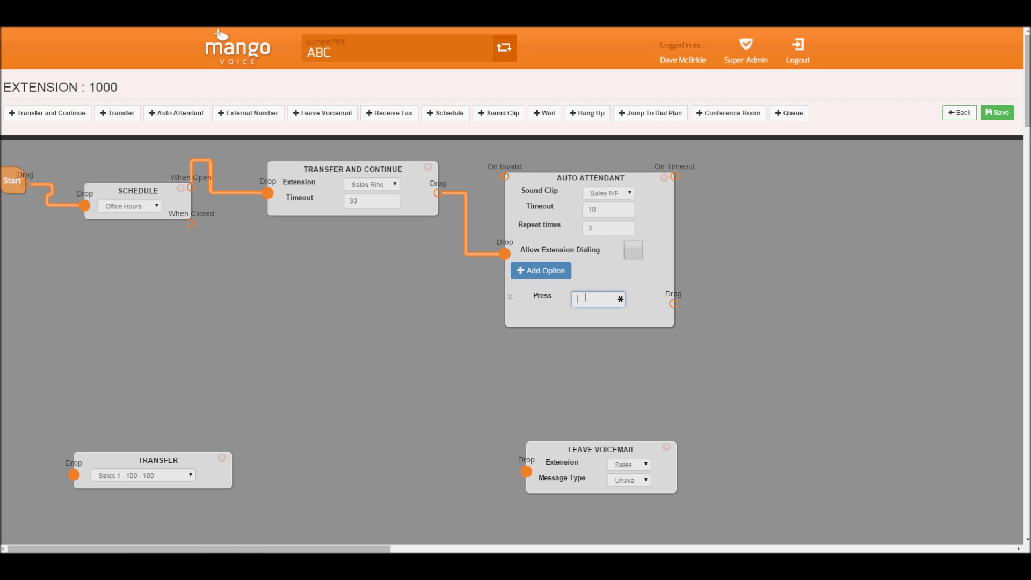
text(1)
click(541, 270)
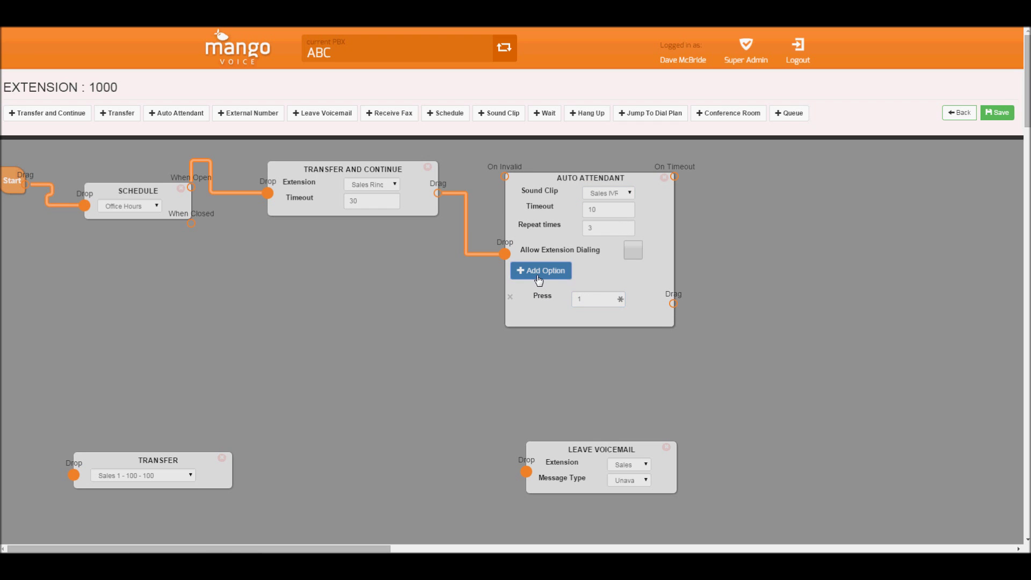
click(596, 322)
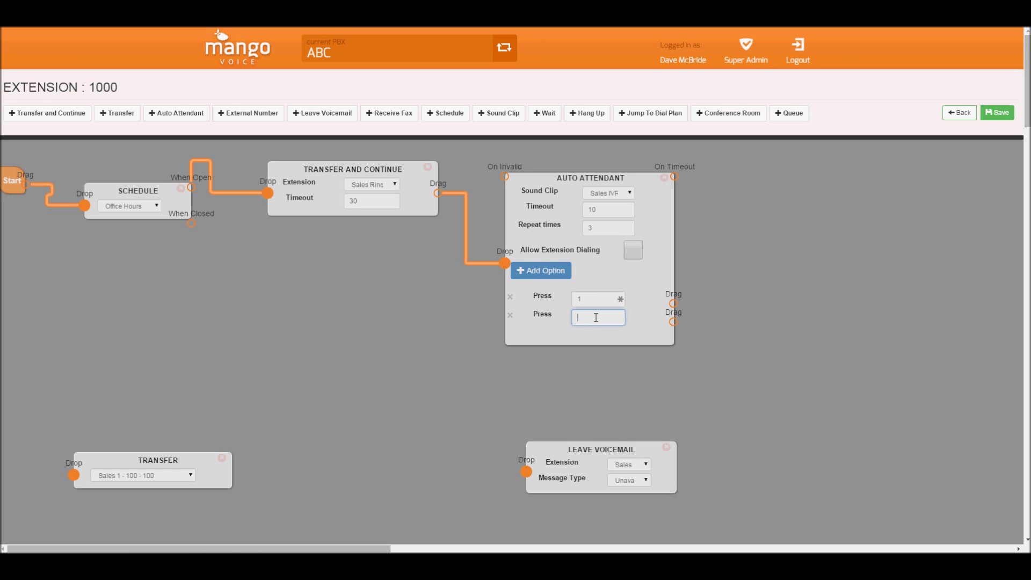
text(2)
drag(549, 185, 539, 196)
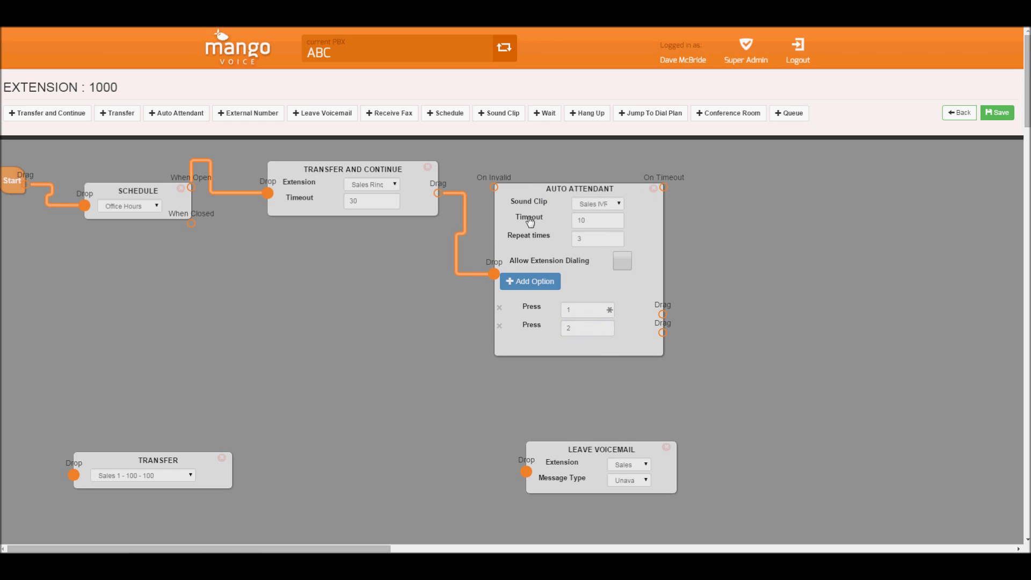
Place the Transfer block beside Auto Attendant, connect option 1 to it, and set its extension to Support 1 - 104
drag(153, 460, 832, 306)
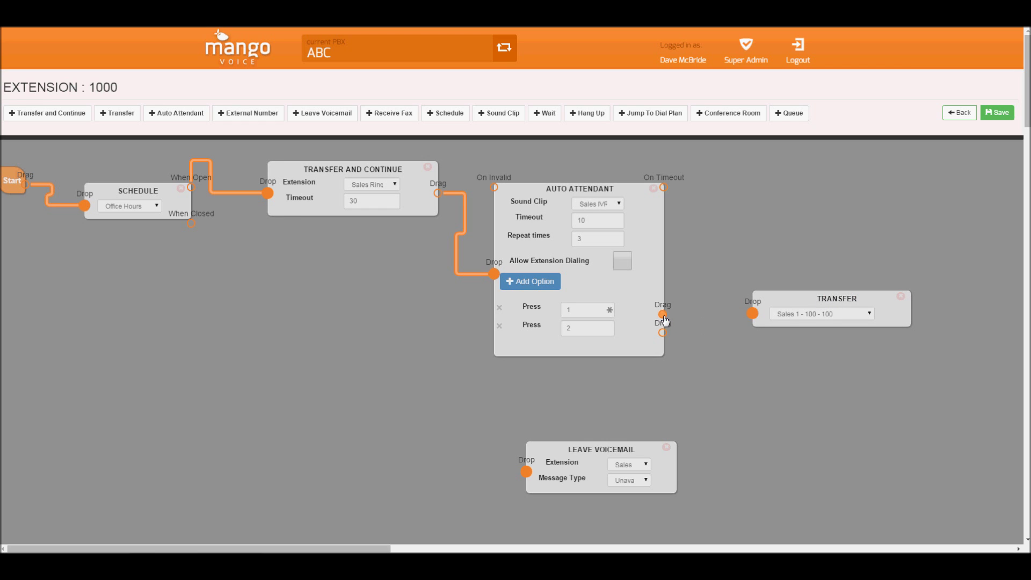
drag(663, 317, 752, 313)
click(792, 320)
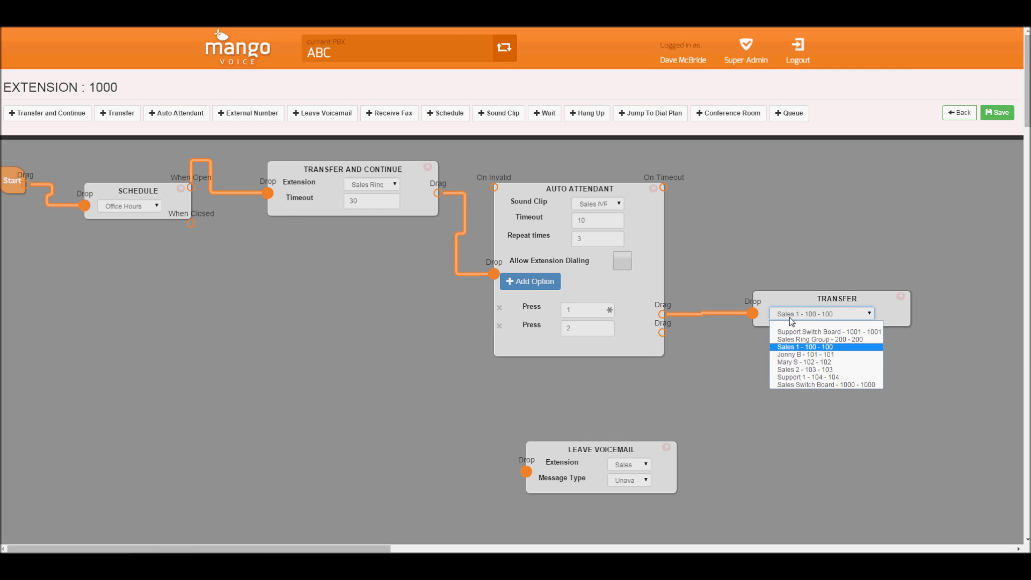
click(794, 377)
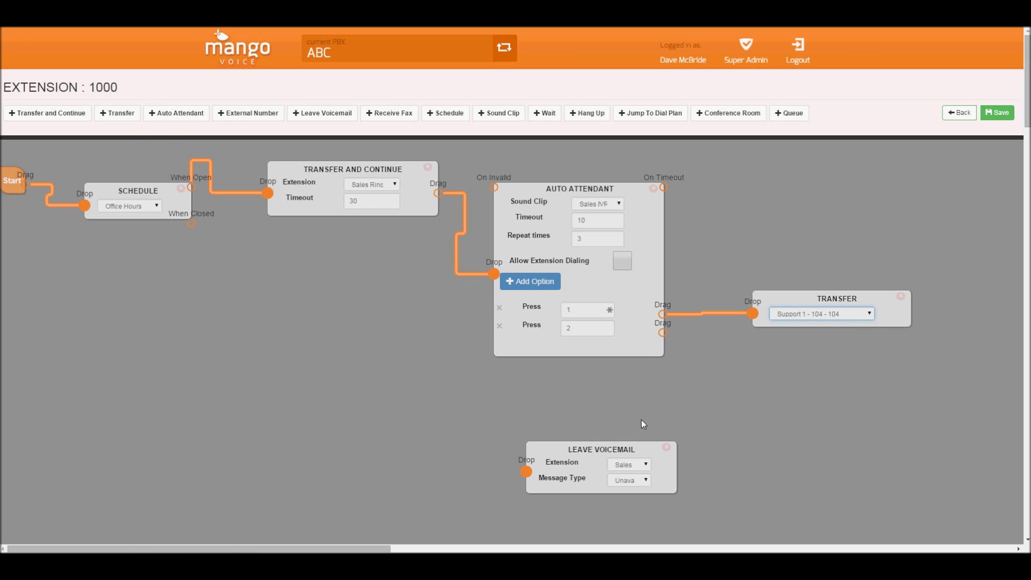
Add a second Transfer block below the first, connect Auto Attendant's option 2 to it, and set its extension to 102
click(119, 114)
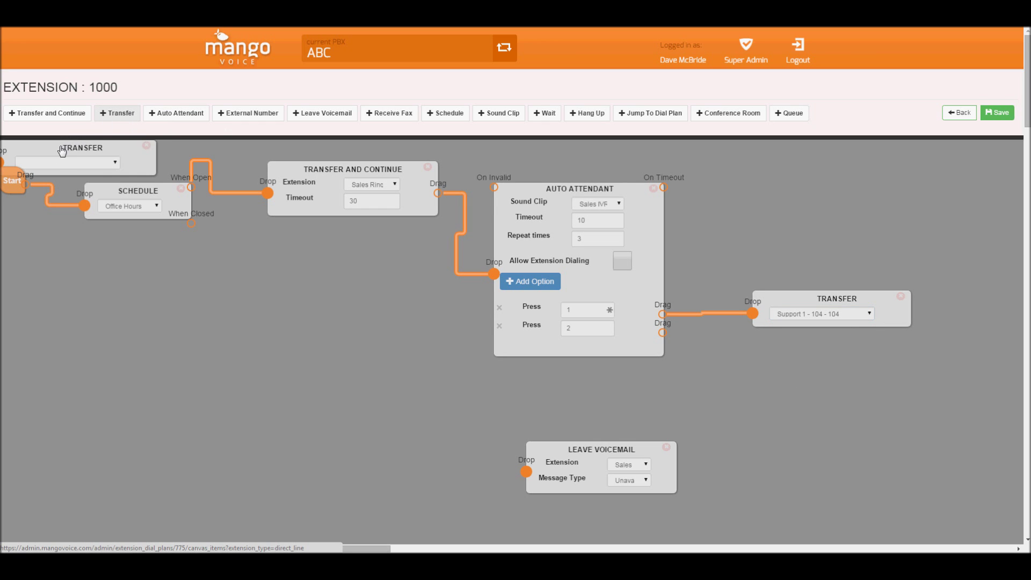
drag(62, 152, 816, 364)
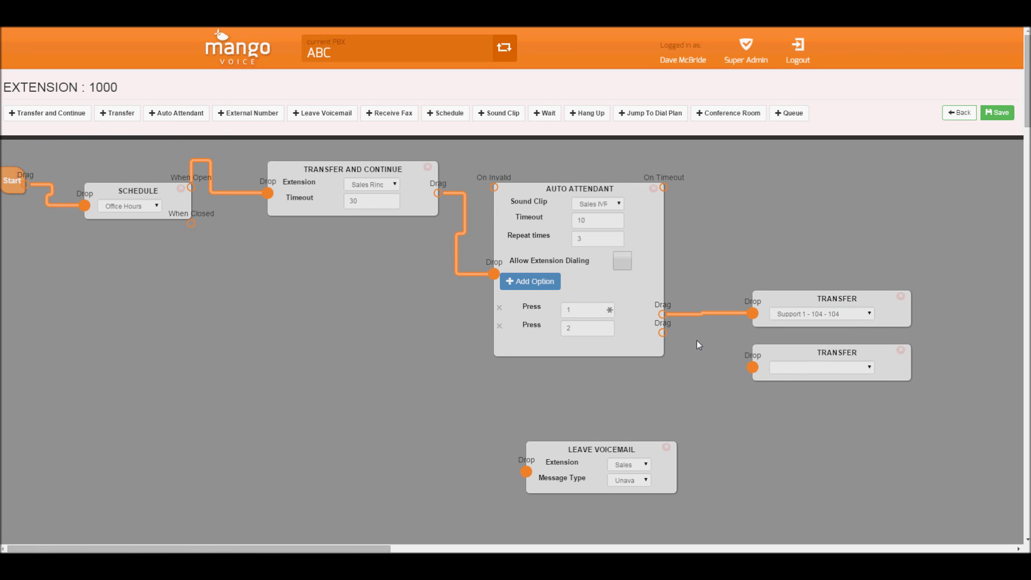
drag(662, 333, 752, 367)
click(808, 368)
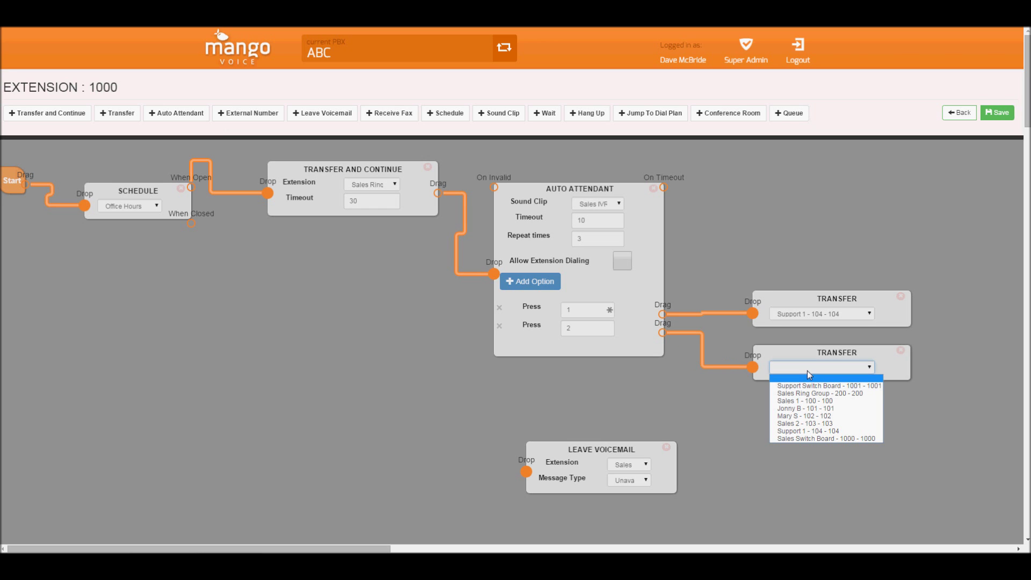
click(804, 417)
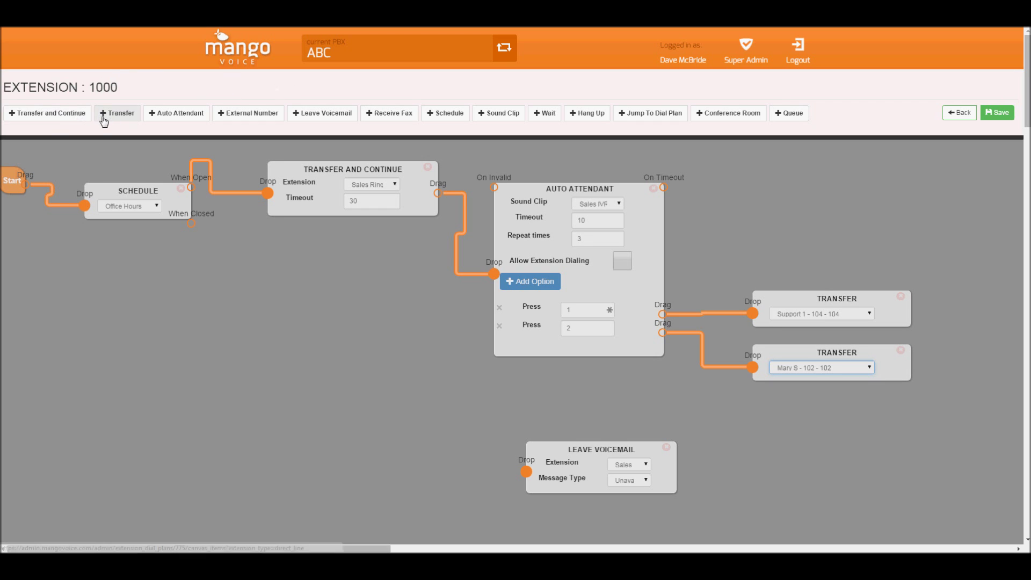
Add a Transfer and Continue block above the Transfer blocks, set to Sales Ring Group - 200, and connect Auto Attendant's On Timeout output to it
click(47, 113)
drag(33, 152, 768, 185)
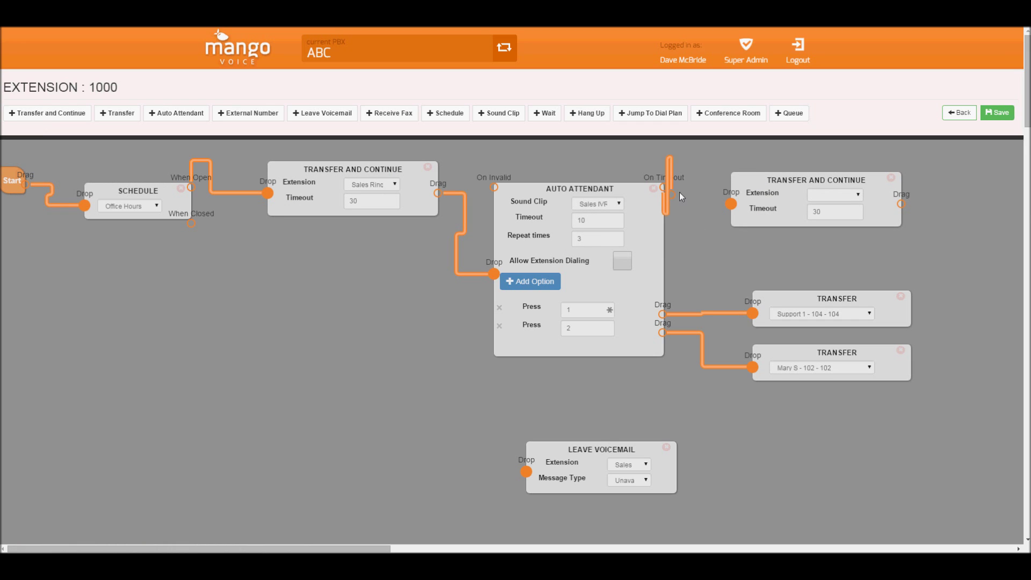
drag(679, 194, 730, 203)
click(817, 195)
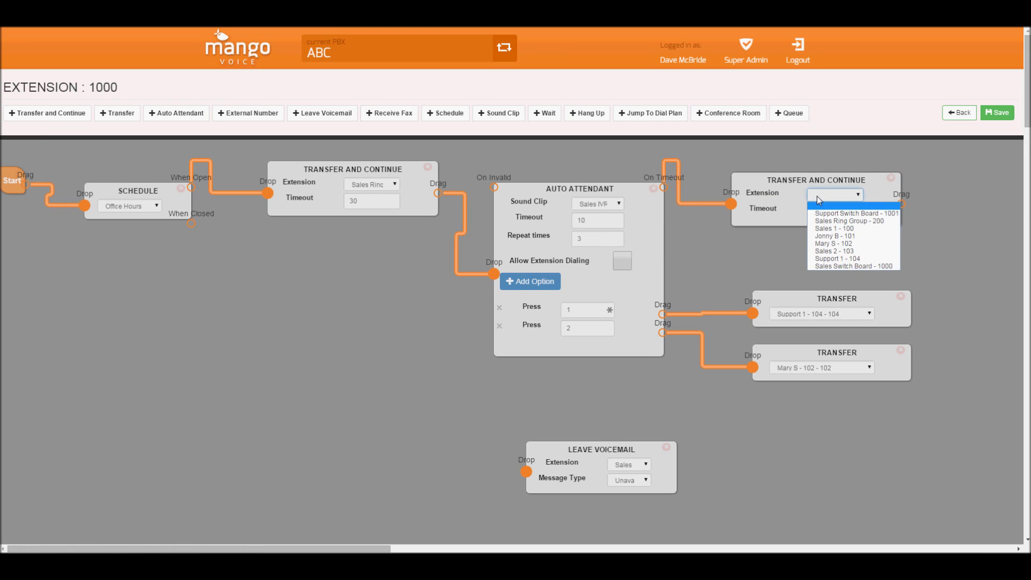
click(849, 220)
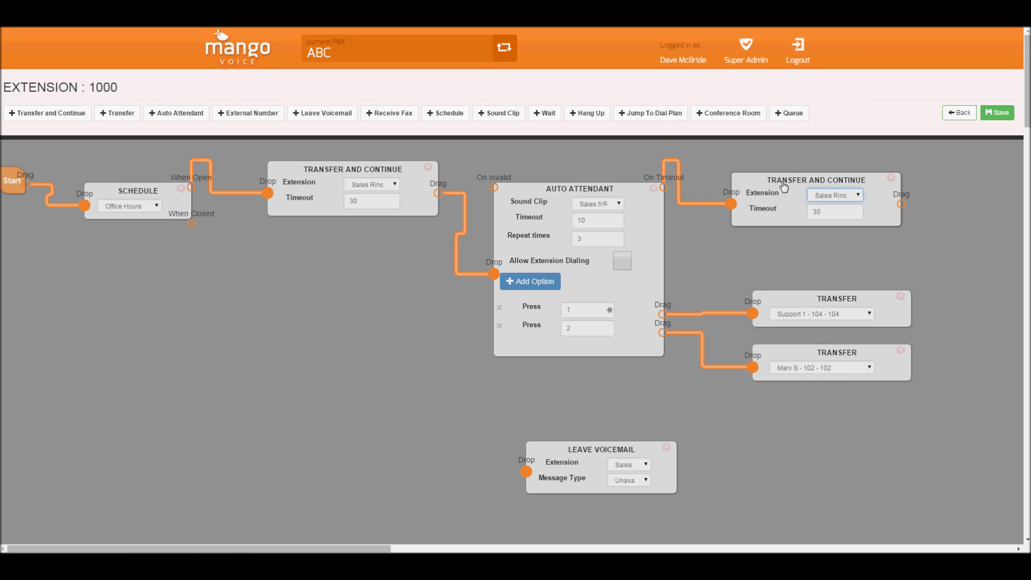
drag(784, 186, 772, 186)
Set Auto Attendant's timeout to 5 and connect its On Invalid output to the Transfer and Continue block used for On Timeout
click(582, 220)
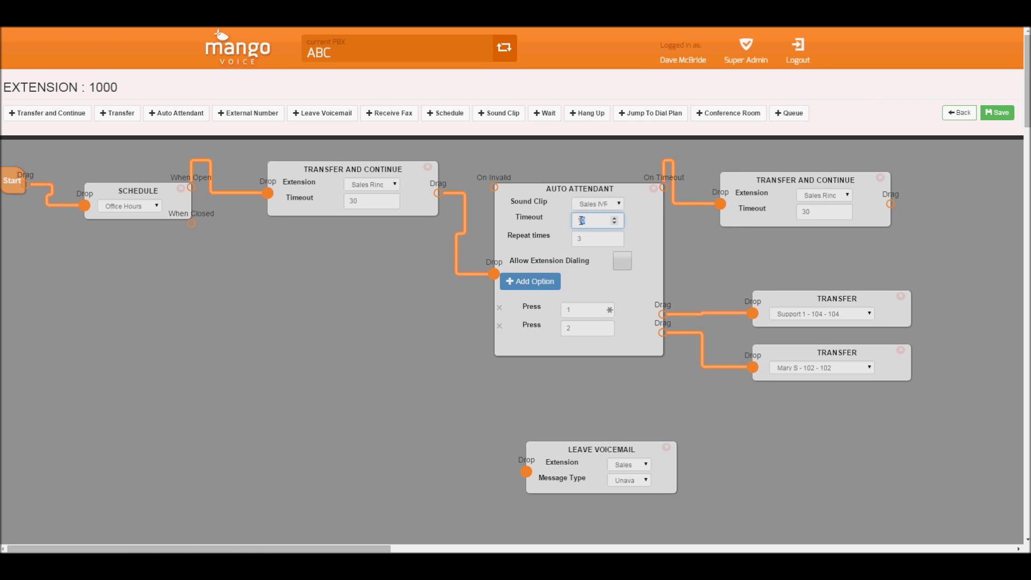
drag(581, 220, 563, 222)
text(5)
drag(494, 187, 721, 205)
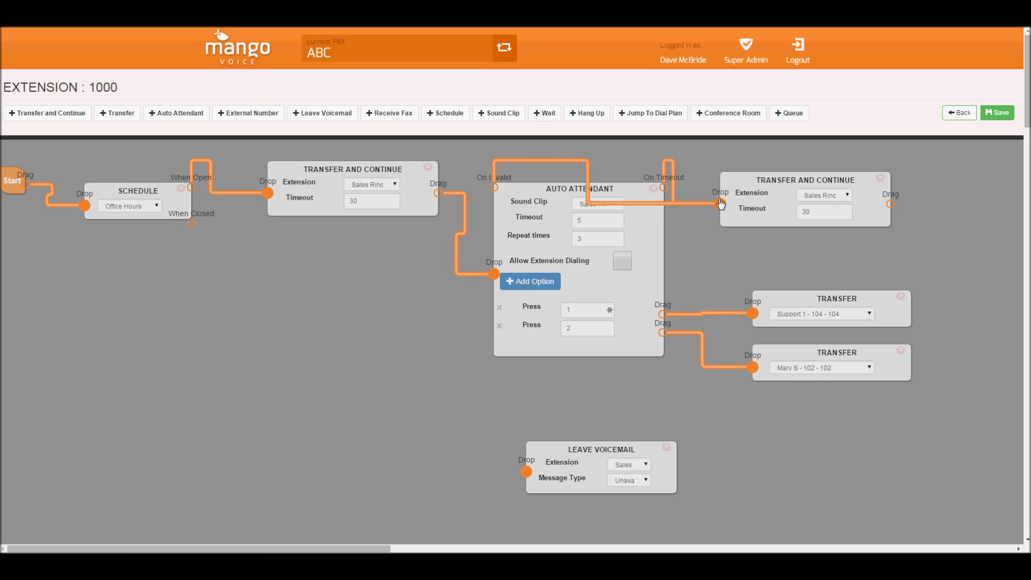
drag(561, 197, 560, 217)
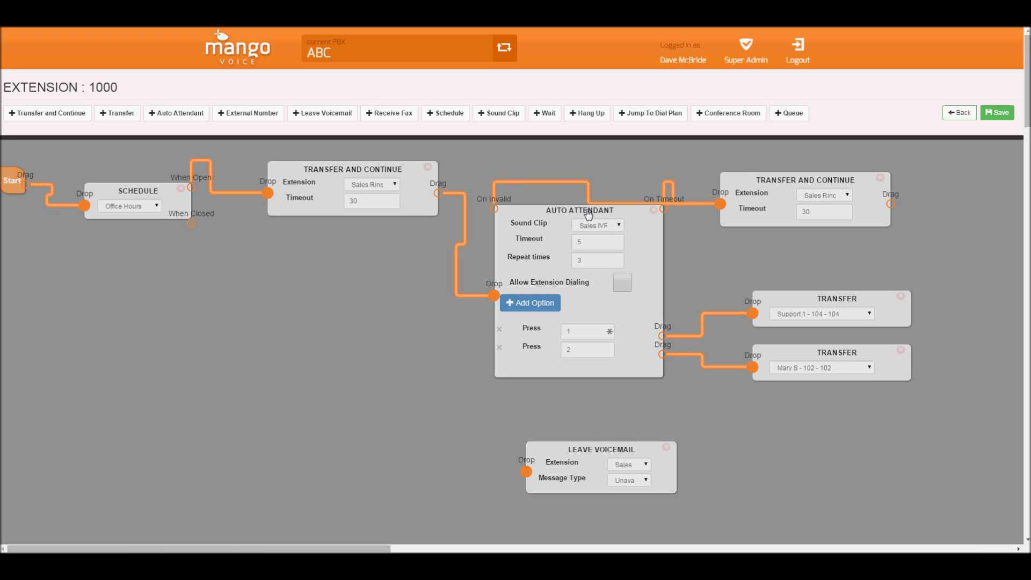
Set Auto Attendant's repeat times to 1 with extension dialing allowed, and add a third option for key 7
double_click(595, 261)
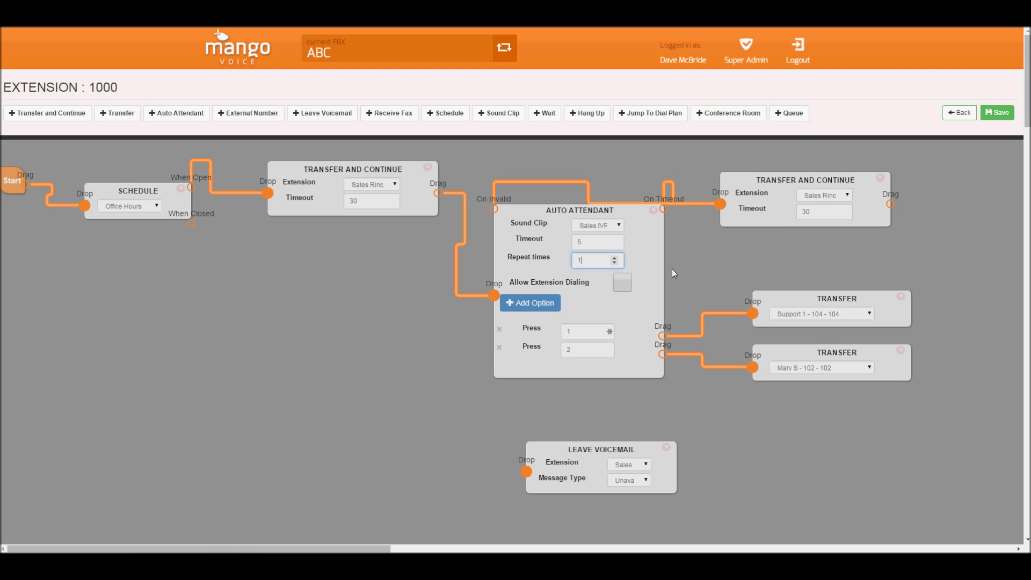
click(627, 285)
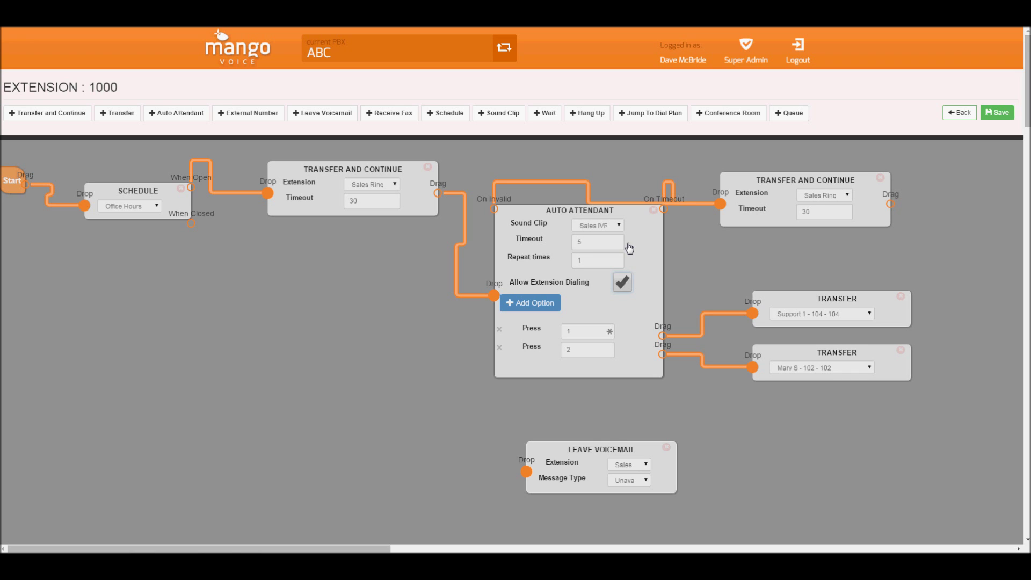
click(541, 305)
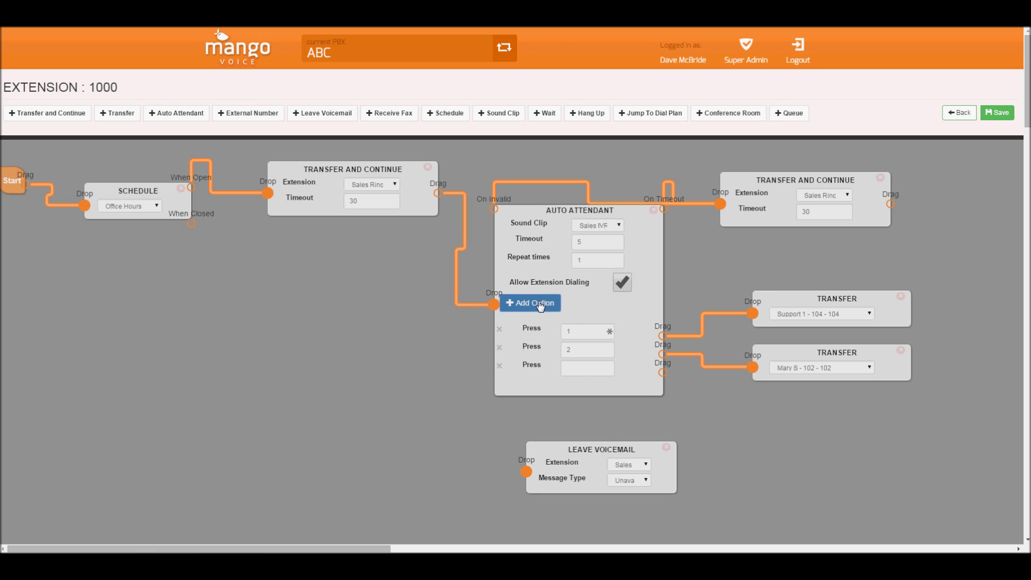
click(582, 369)
text(7)
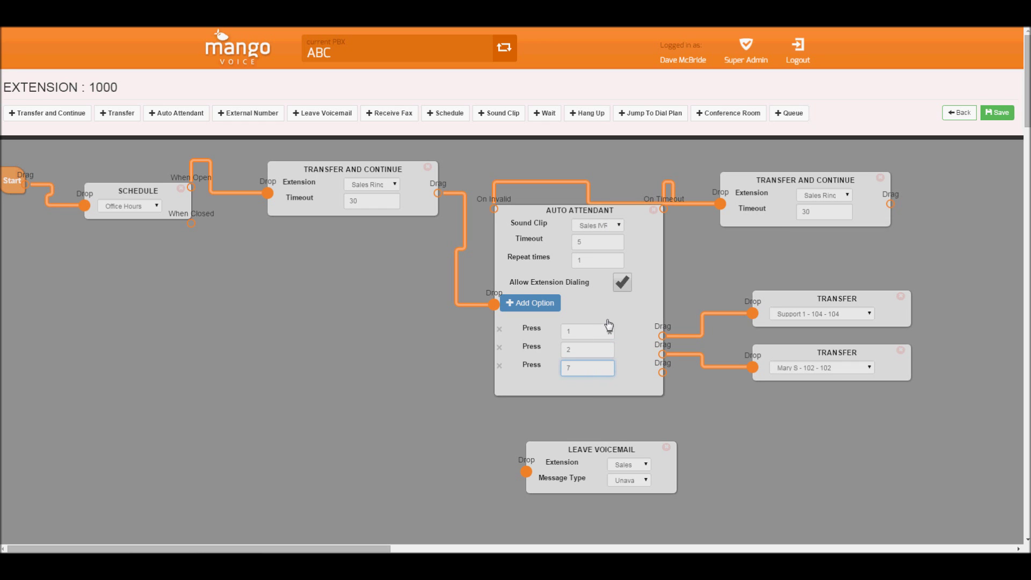
Add a third Transfer block below the other two, connect Auto Attendant's option 7 to it, and set its extension to 101
click(115, 113)
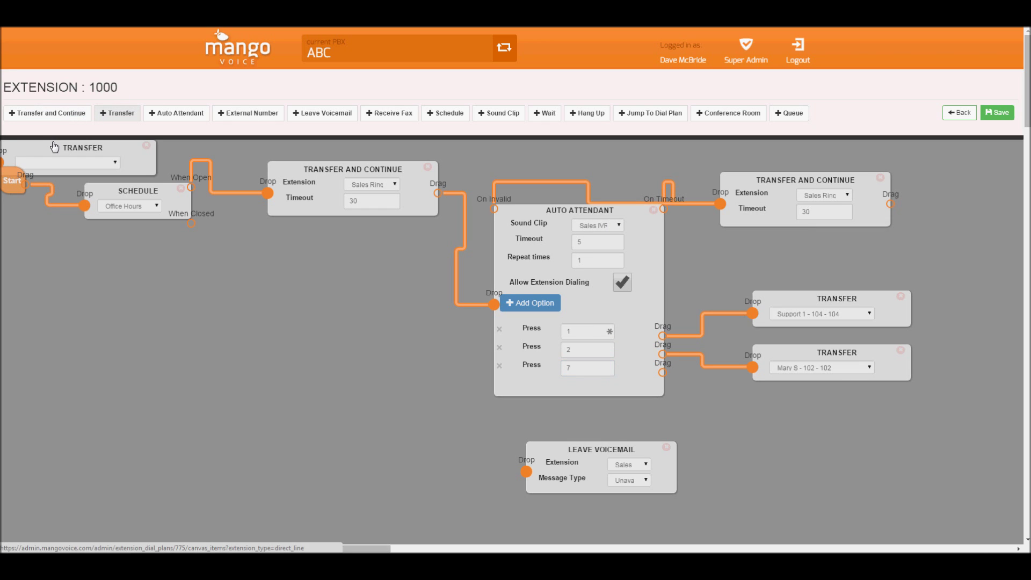
drag(59, 151, 811, 411)
drag(662, 372, 752, 422)
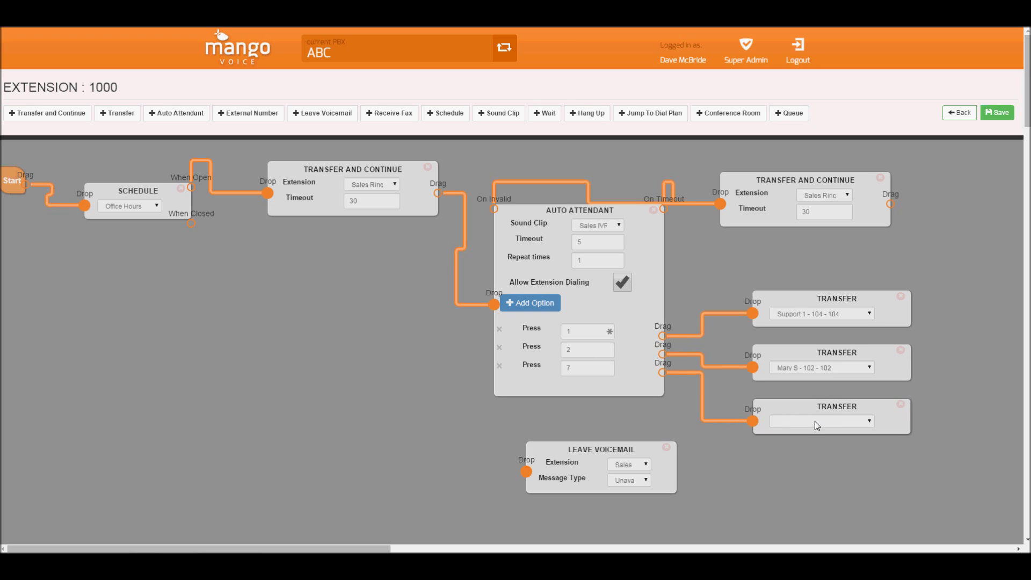
click(816, 421)
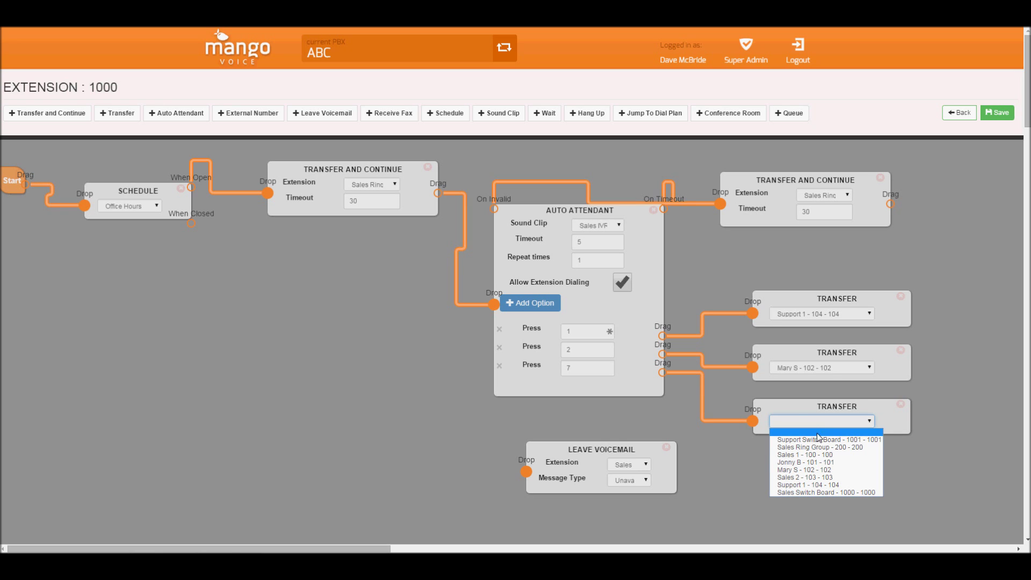
click(806, 462)
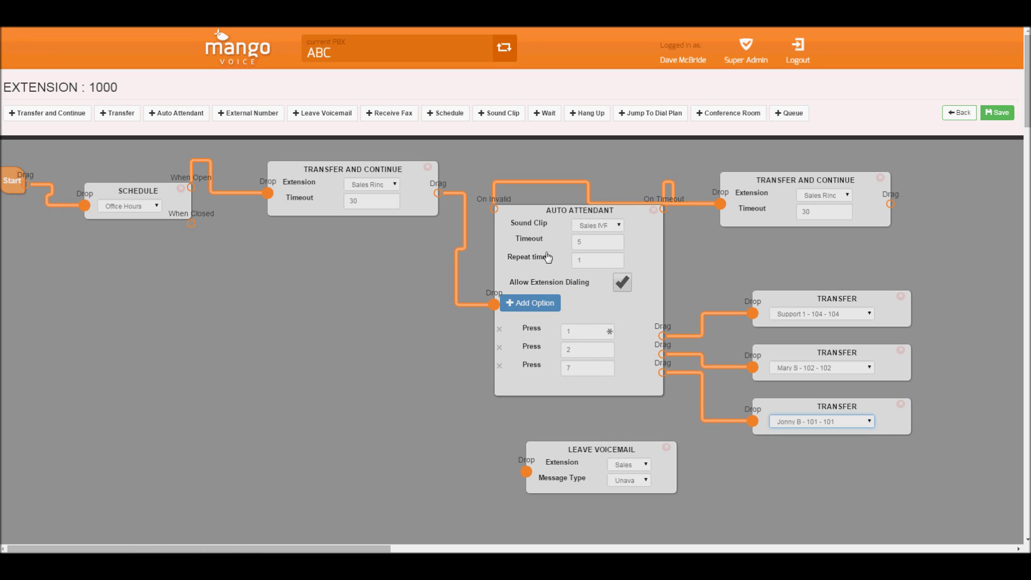
double_click(583, 368)
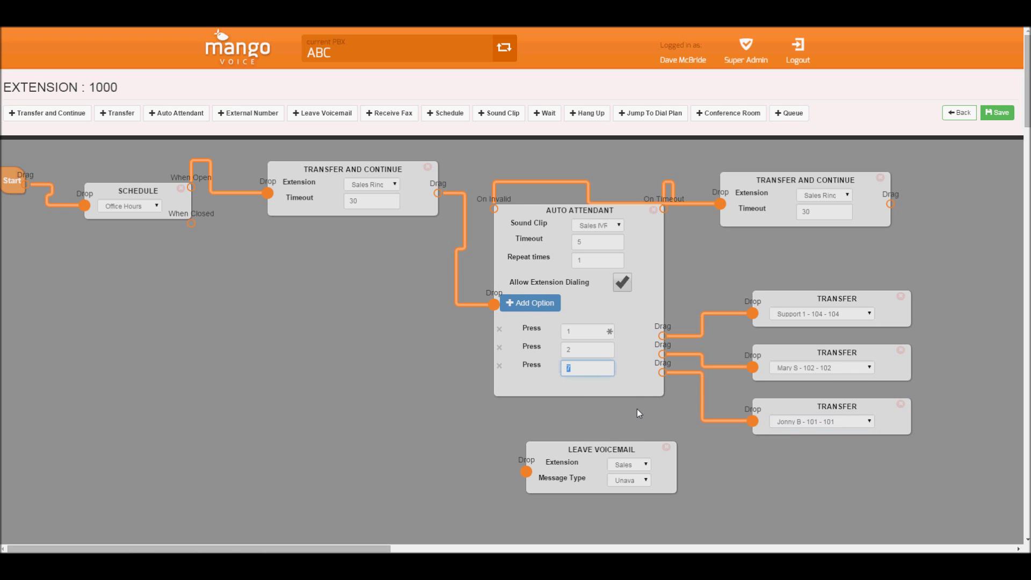
click(636, 408)
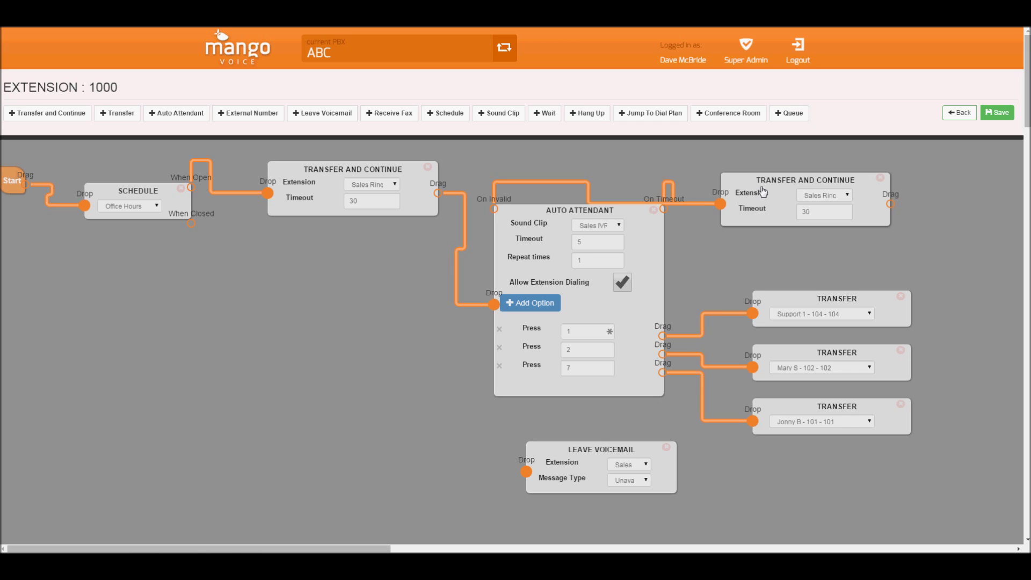
Raise the On Timeout Transfer and Continue block slightly and connect it to Leave Voicemail, set to Sales 1 - 100 with message type Unavailable-2
drag(763, 192, 773, 171)
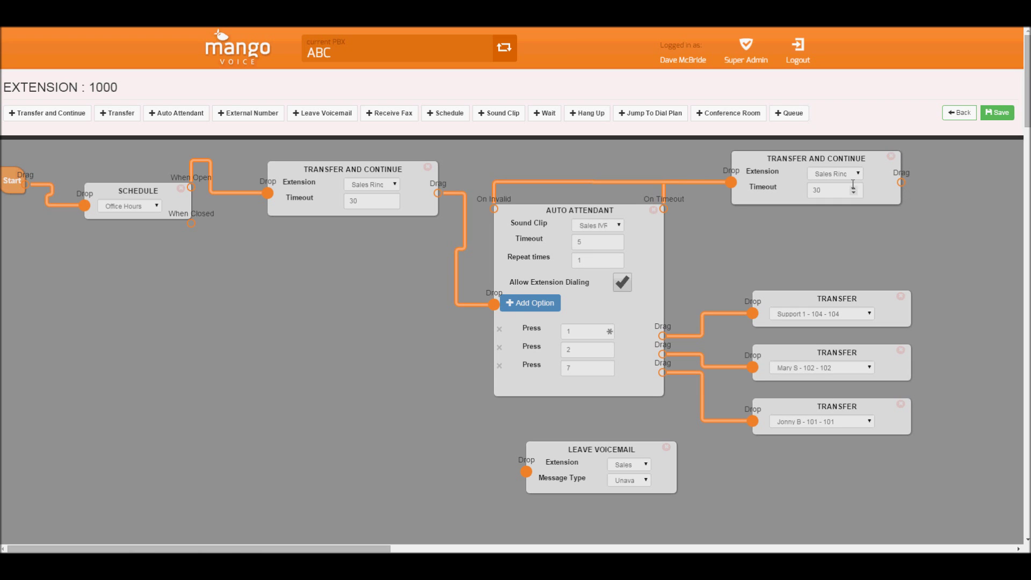
drag(901, 183, 527, 473)
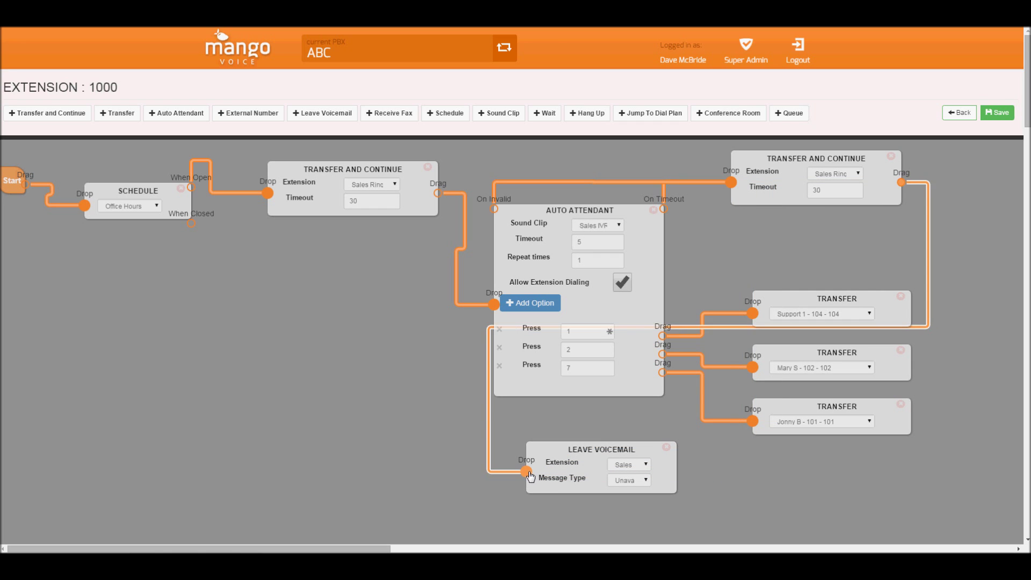
click(624, 466)
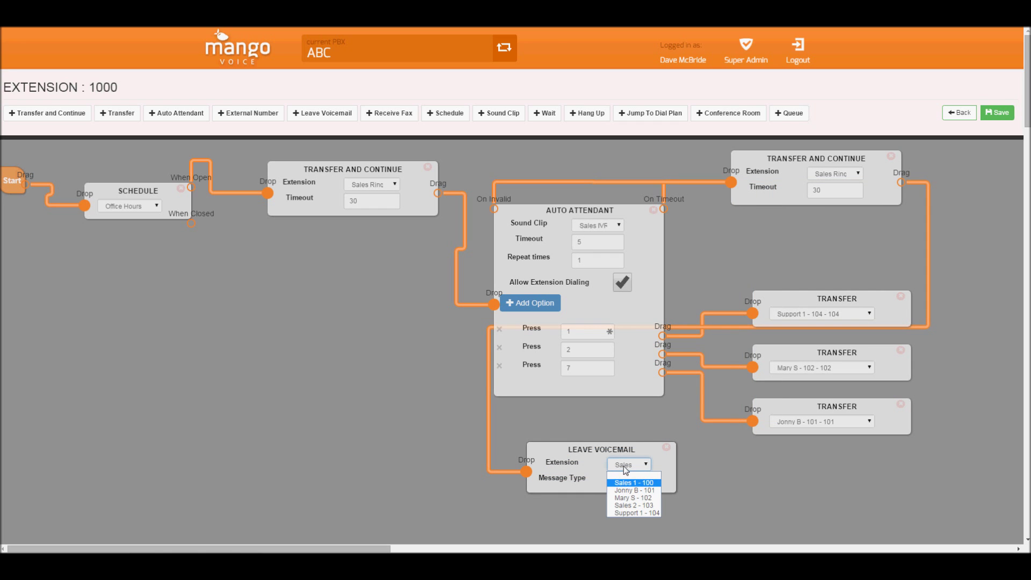
click(627, 482)
click(628, 481)
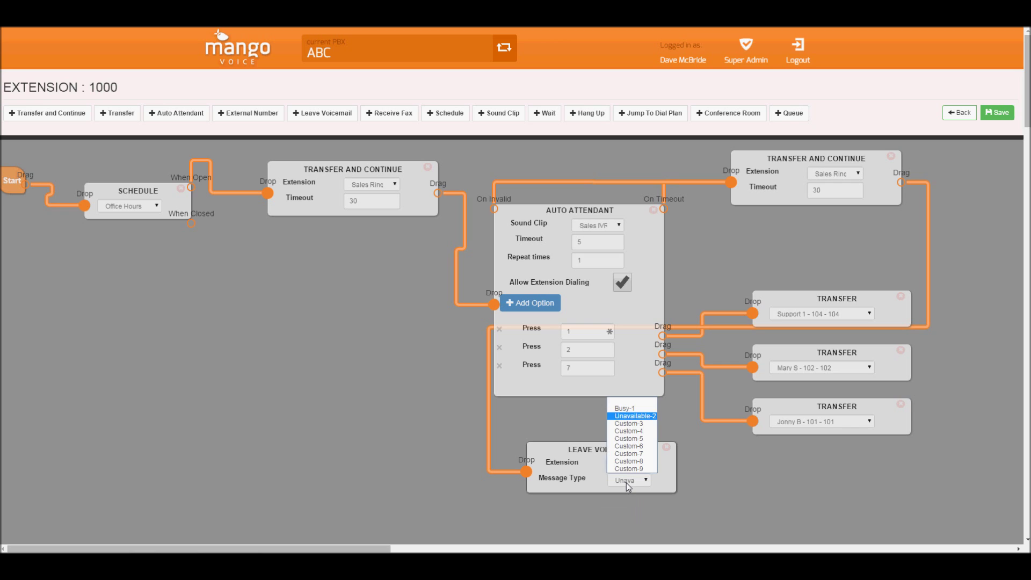
click(628, 416)
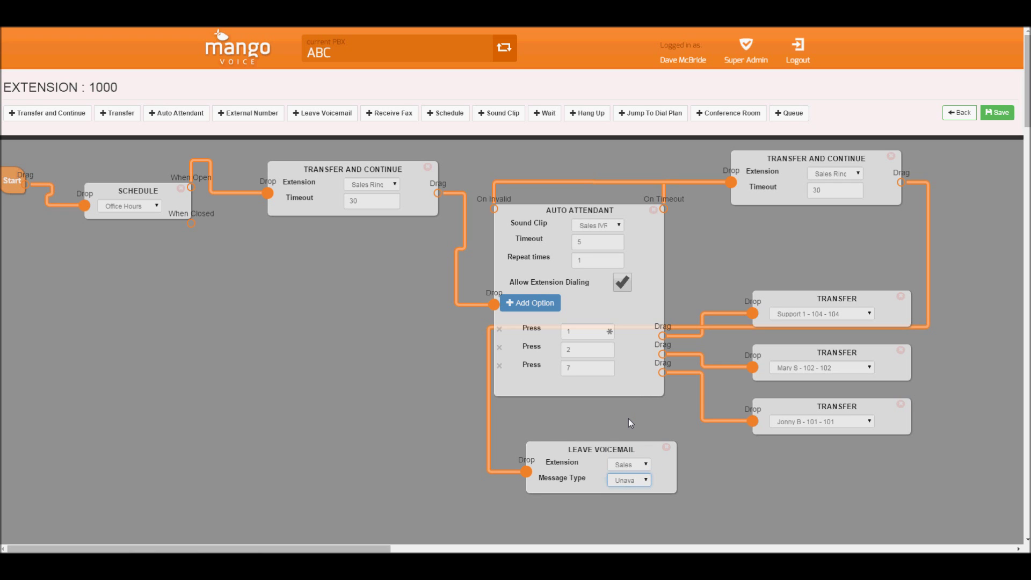
Connect Schedule's When Closed output to the Leave Voicemail block
drag(191, 223, 477, 459)
drag(521, 472, 524, 472)
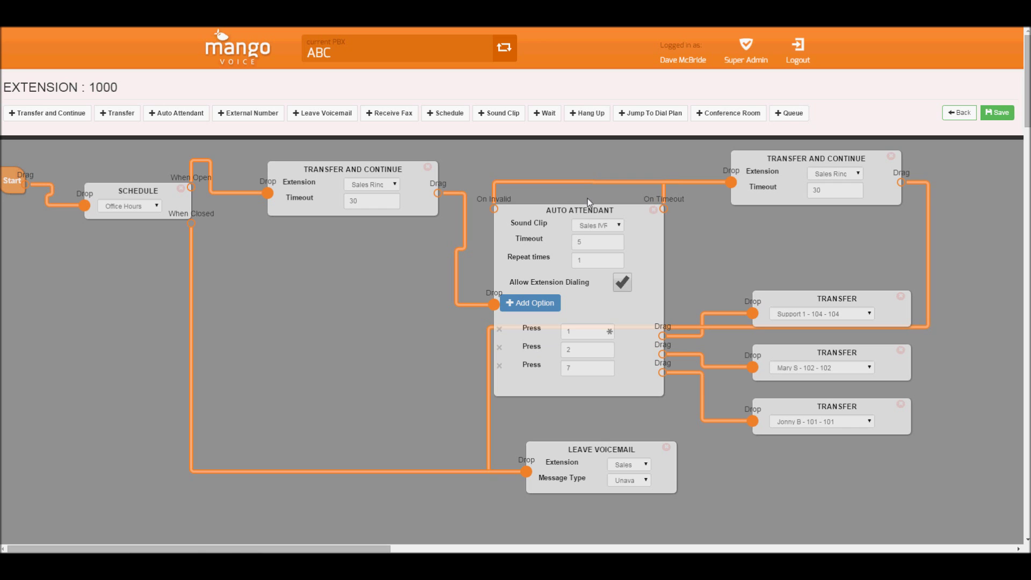
Save the switch board and return to the Sales Switch Board's edit page
click(1007, 116)
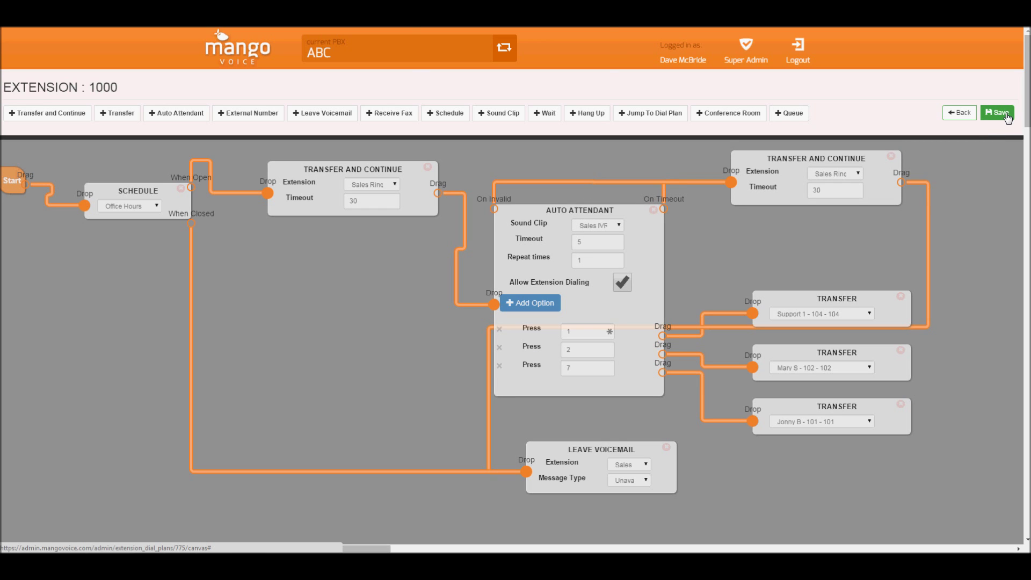
click(579, 84)
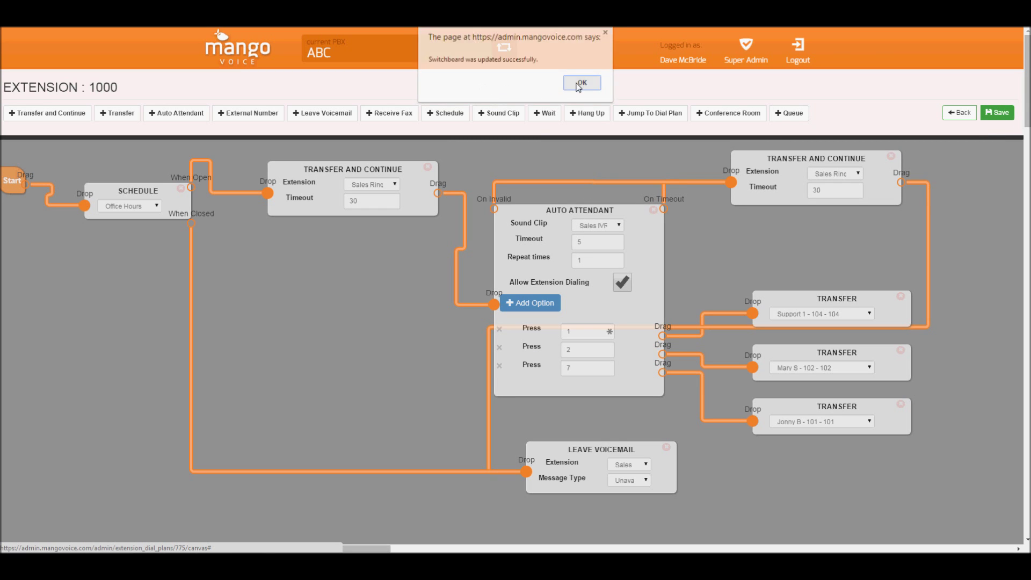
click(958, 114)
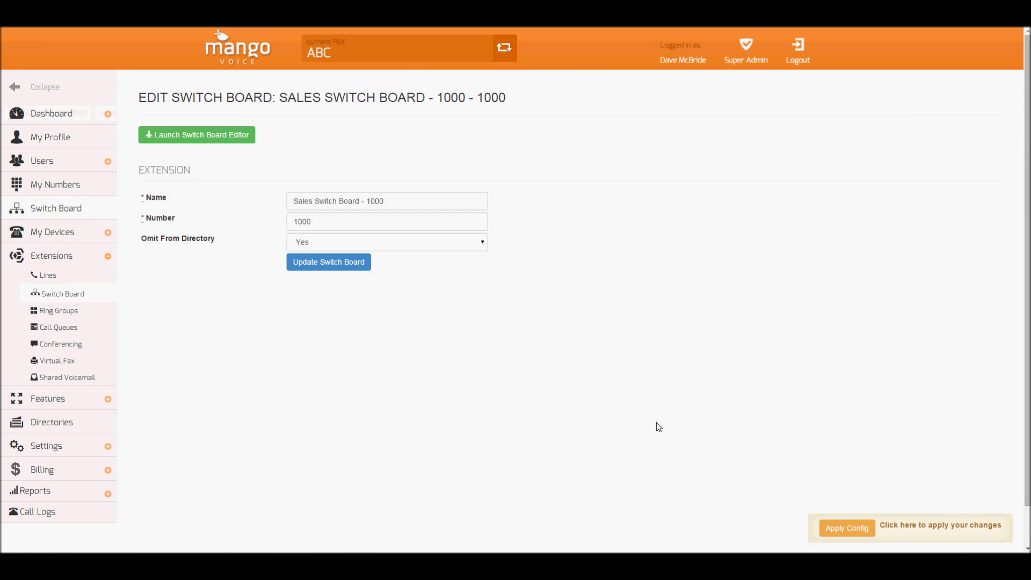